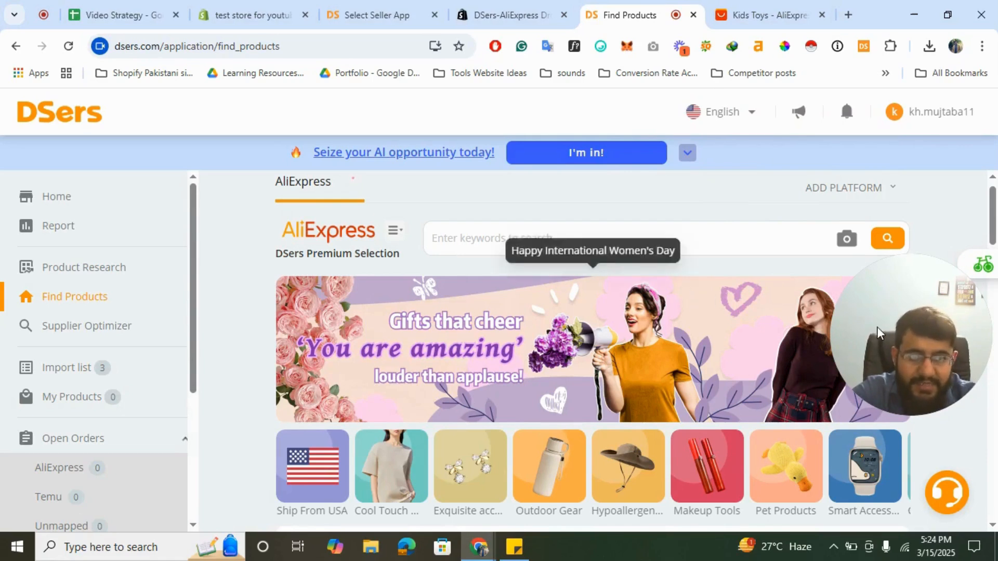
Open the DSers account settings page
left_click_drag(877, 326, 834, 329)
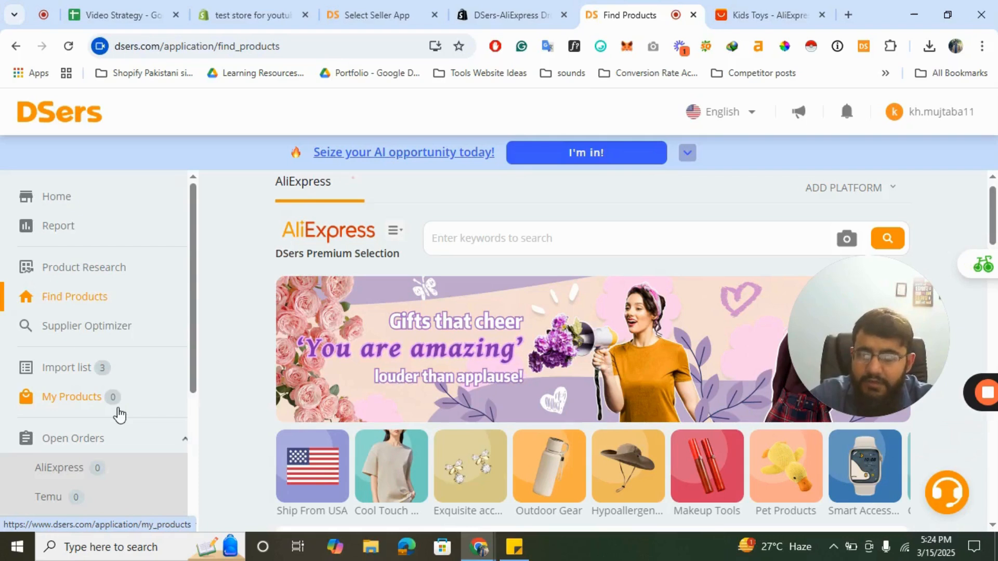
scroll(119, 415, "down", 2)
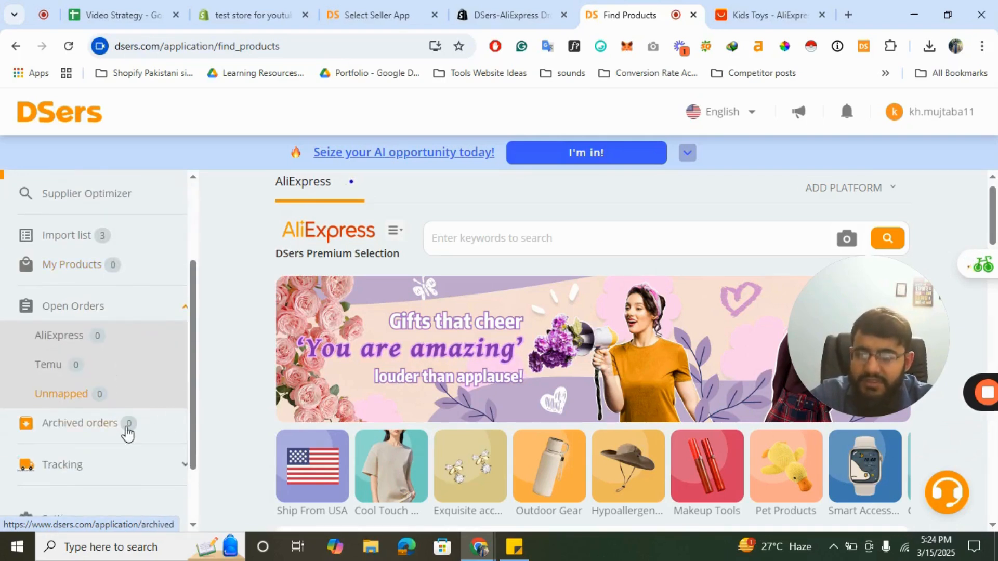
scroll(124, 436, "down", 1)
left_click(63, 432)
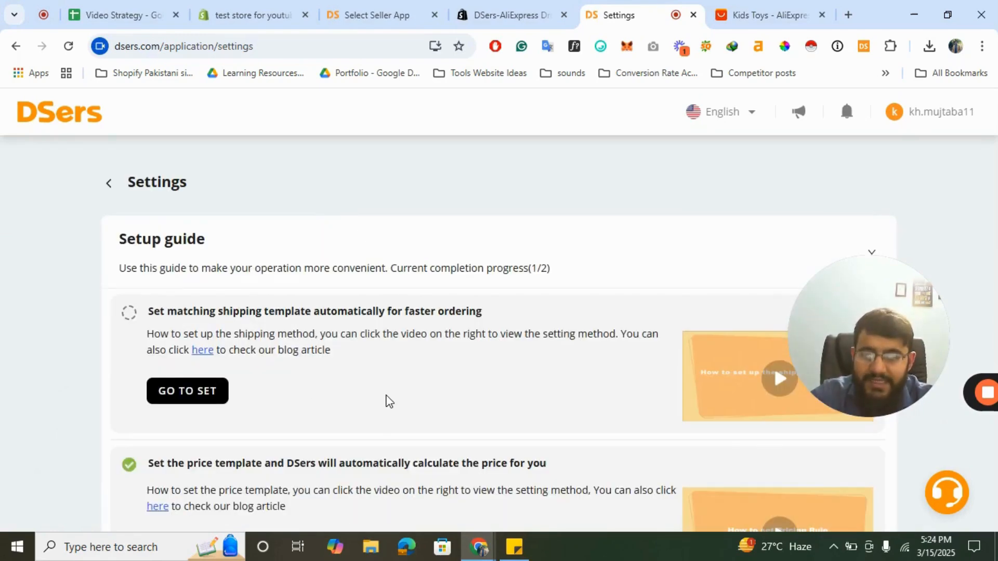
Look through the setup guide and the AliExpress shipping settings, and expand the General Setting group
scroll(388, 402, "down", 5)
scroll(387, 401, "down", 5)
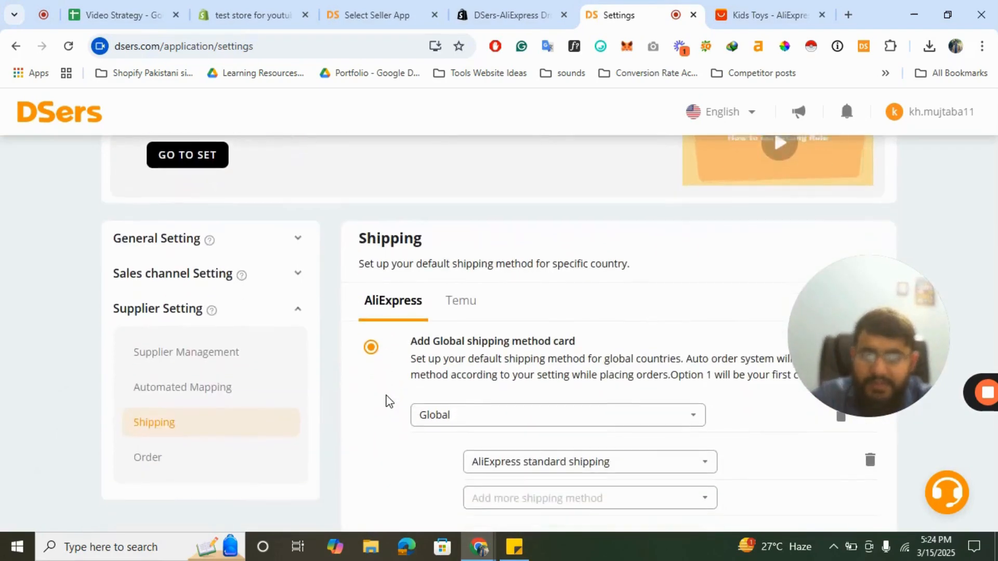
scroll(388, 402, "down", 7)
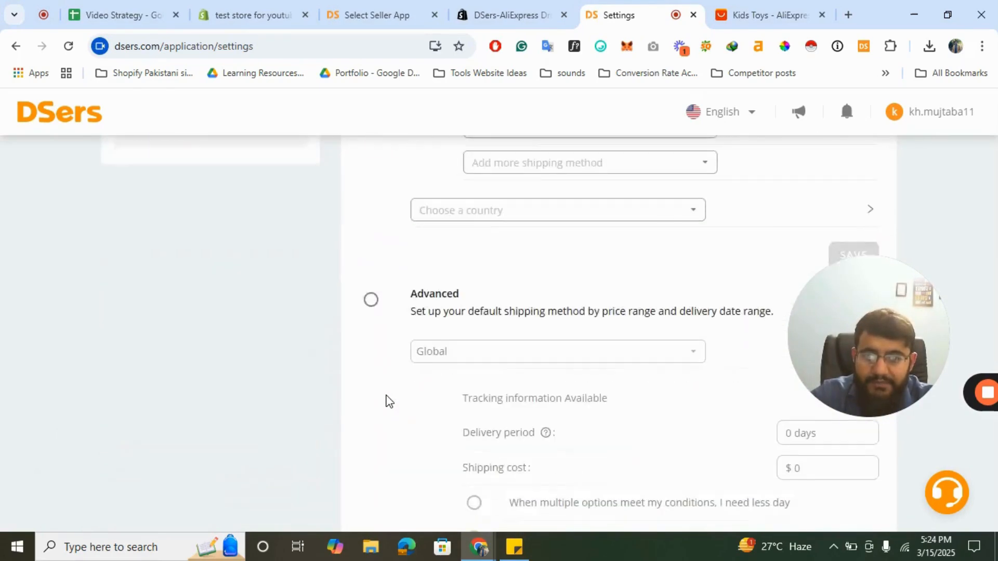
scroll(388, 401, "up", 8)
scroll(388, 401, "up", 5)
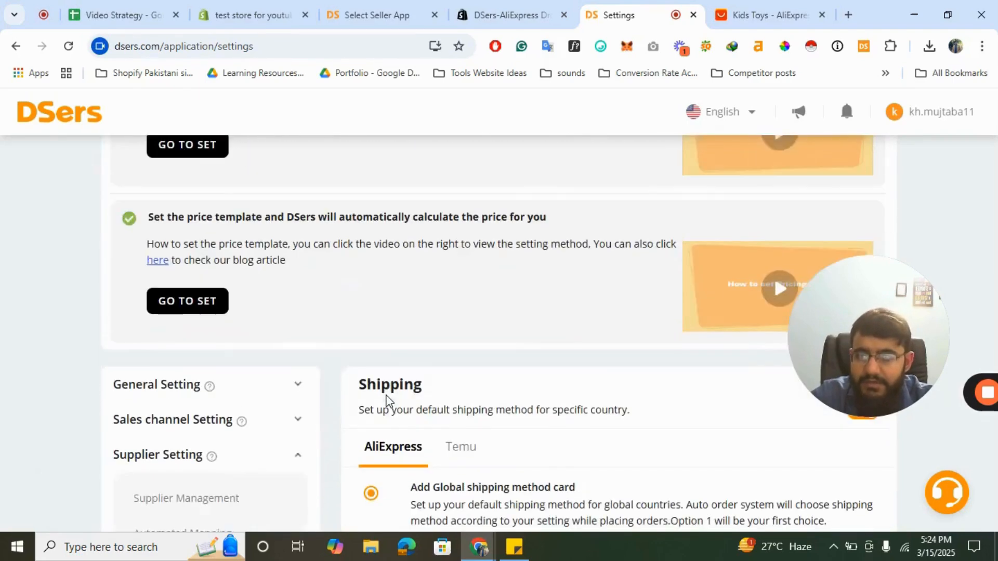
scroll(385, 398, "down", 2)
left_click(190, 288)
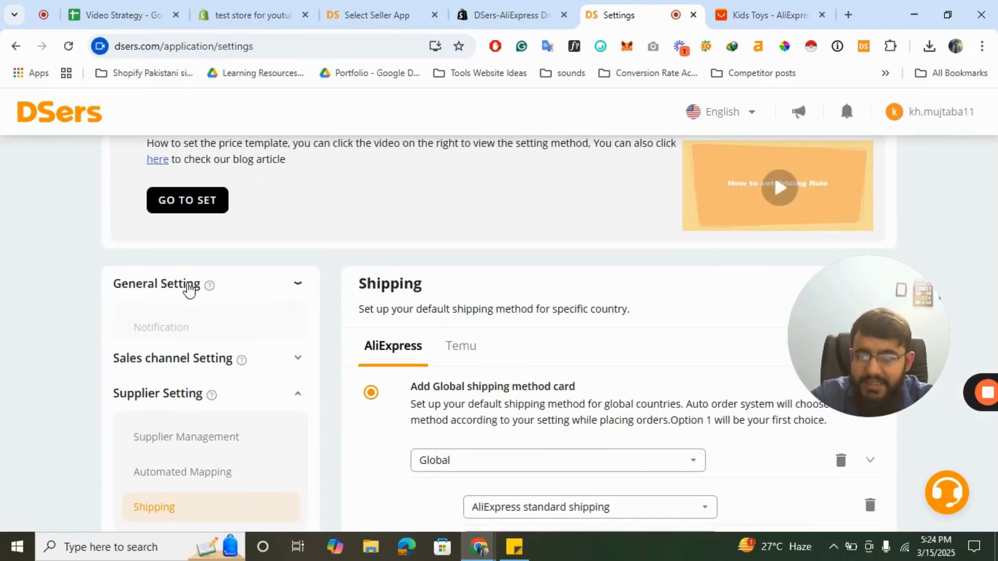
scroll(338, 296, "down", 2)
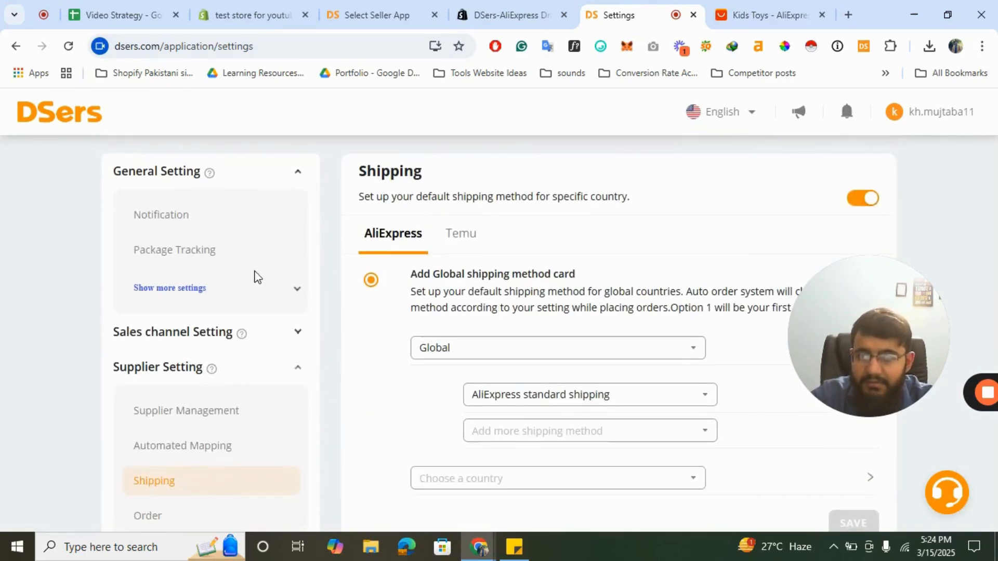
Expand the Sales channel Setting group and open its Pricing & Currencies settings
left_click_drag(869, 373, 759, 351)
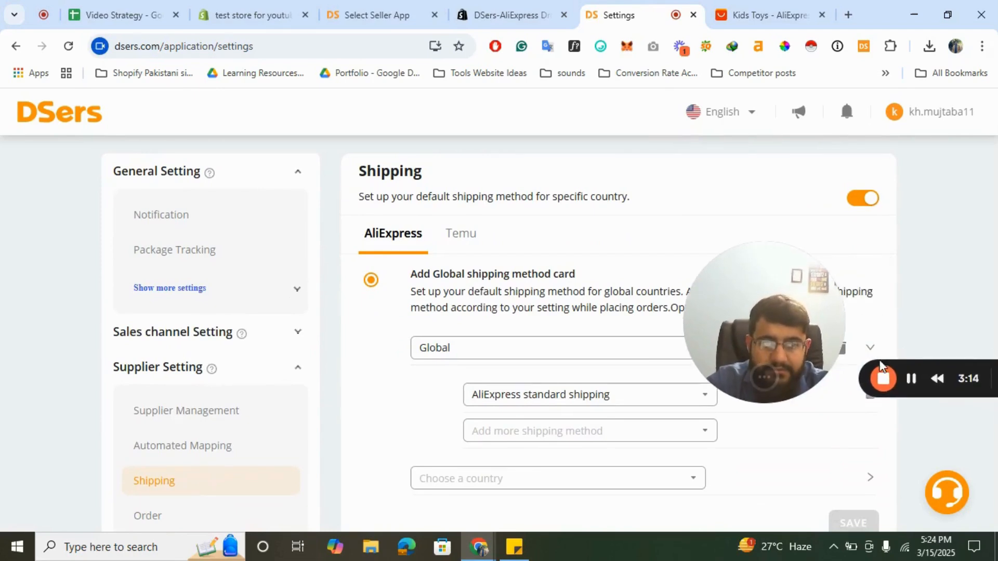
scroll(531, 370, "down", 2)
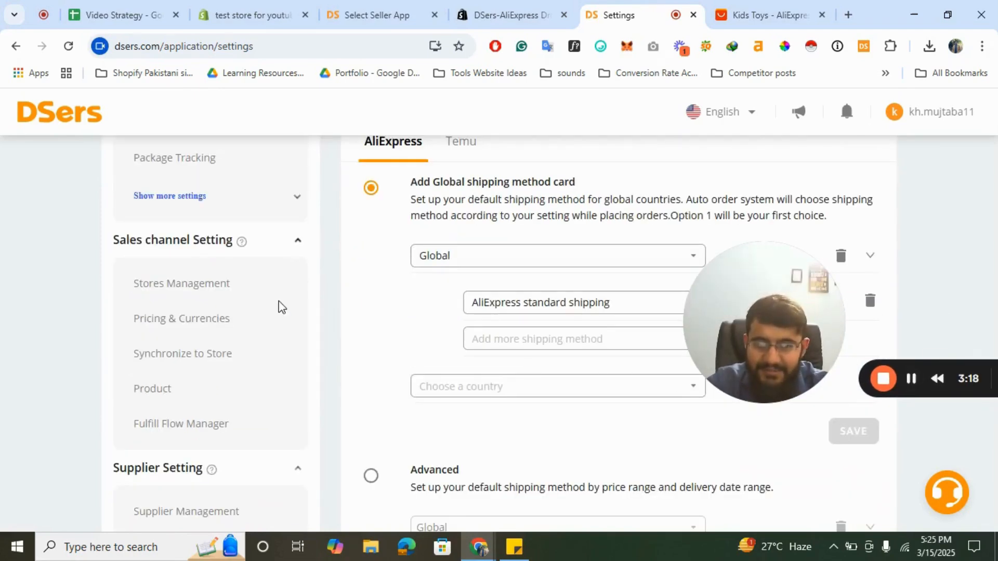
scroll(279, 301, "up", 3)
scroll(240, 316, "down", 1)
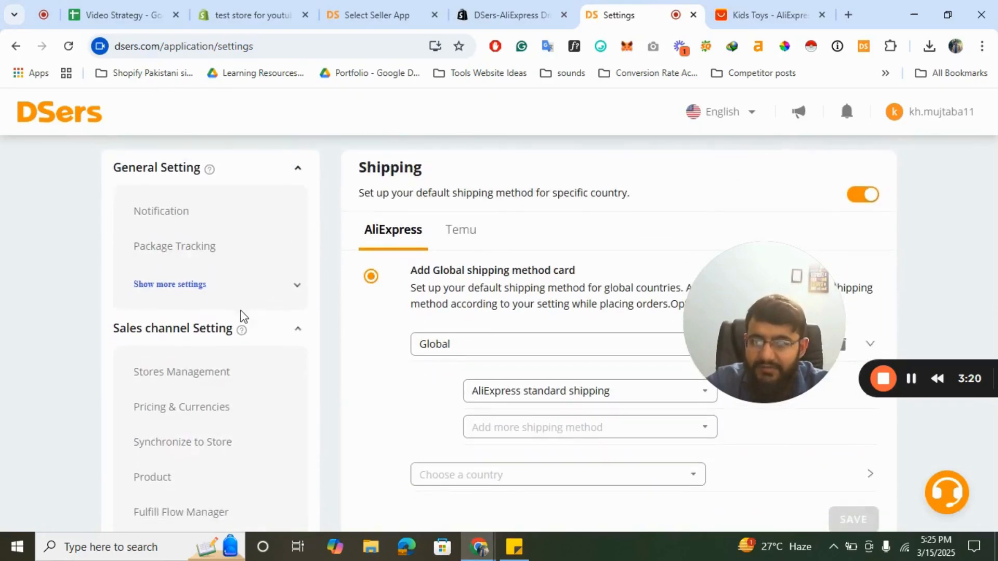
scroll(296, 336, "down", 1)
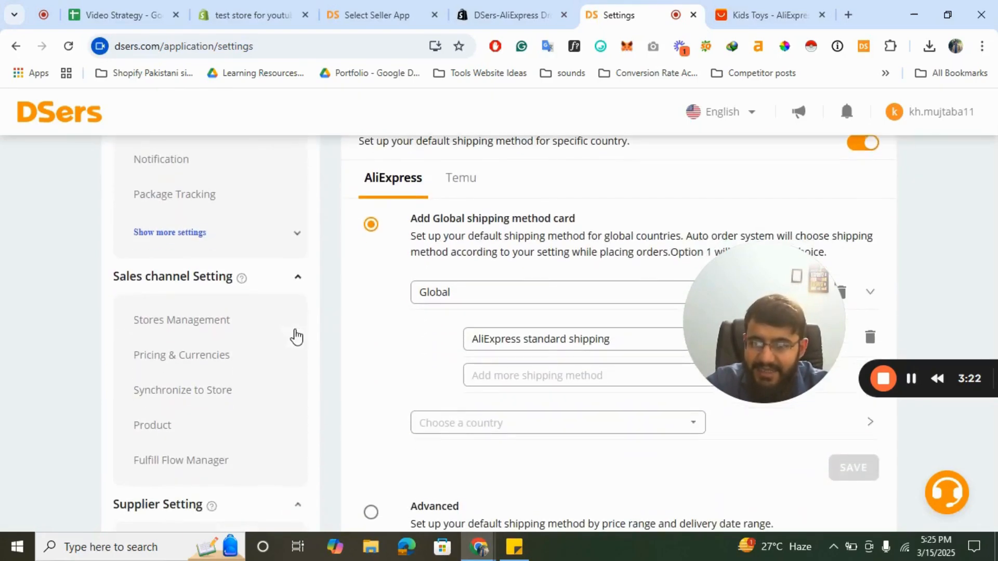
left_click(183, 360)
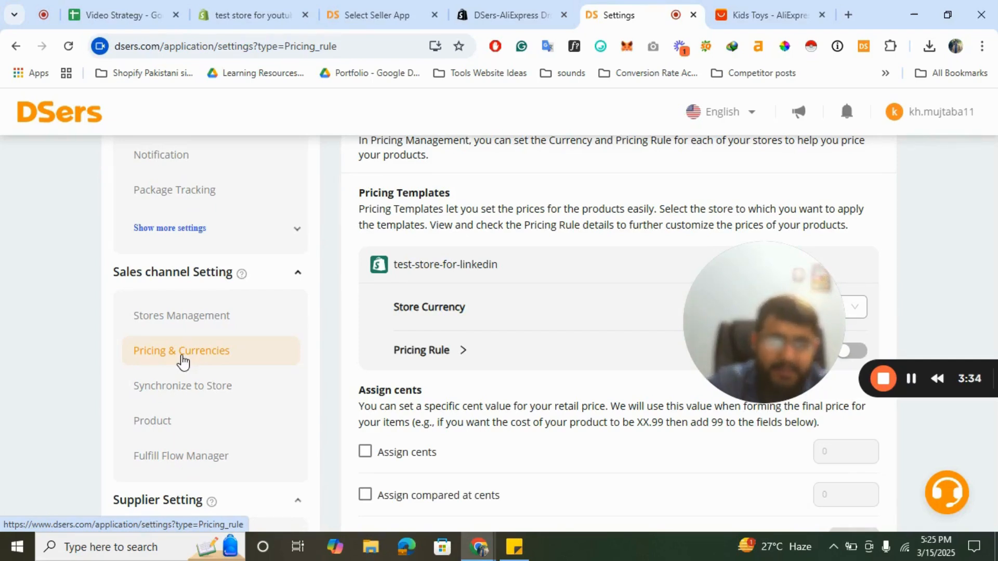
left_click_drag(735, 289, 97, 298)
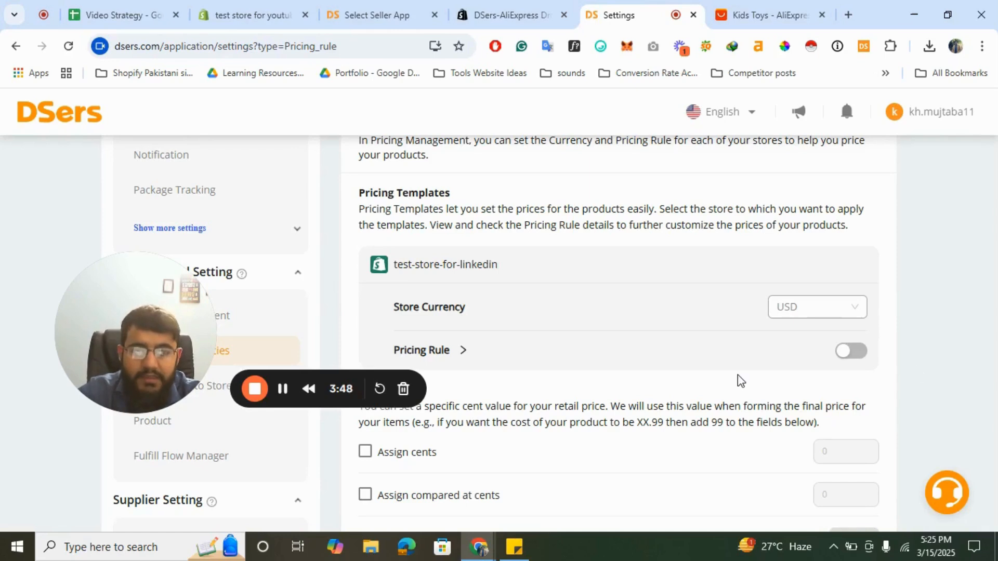
Enable the pricing rule for test-store-for-linkedin and set the basic rule's price to product cost × 200%
scroll(737, 375, "down", 1)
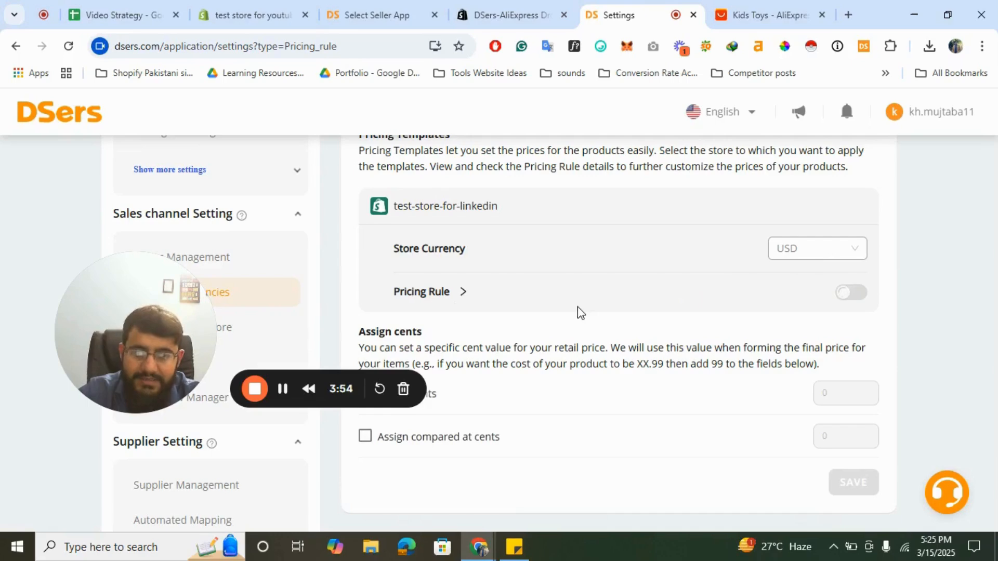
left_click(850, 292)
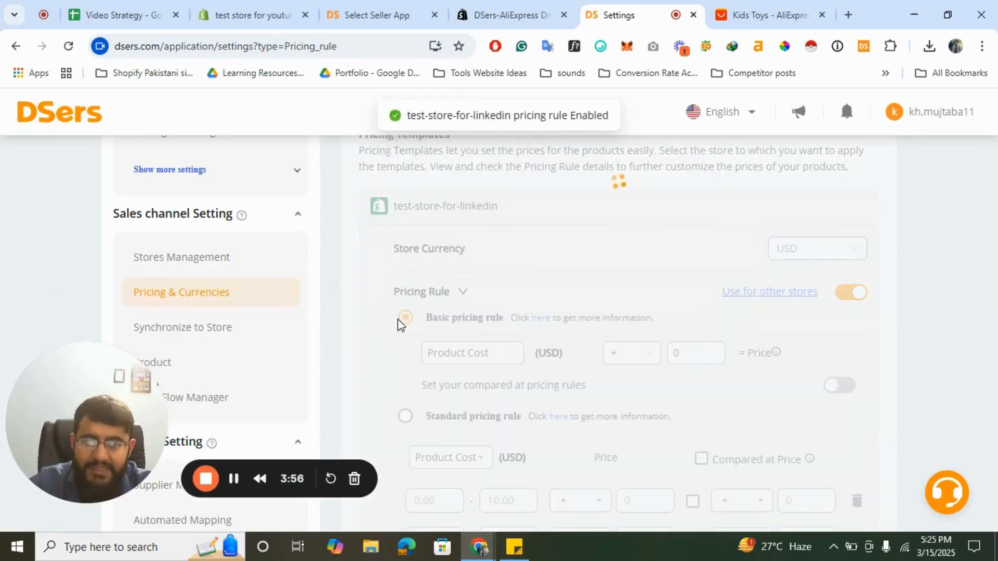
left_click(625, 358)
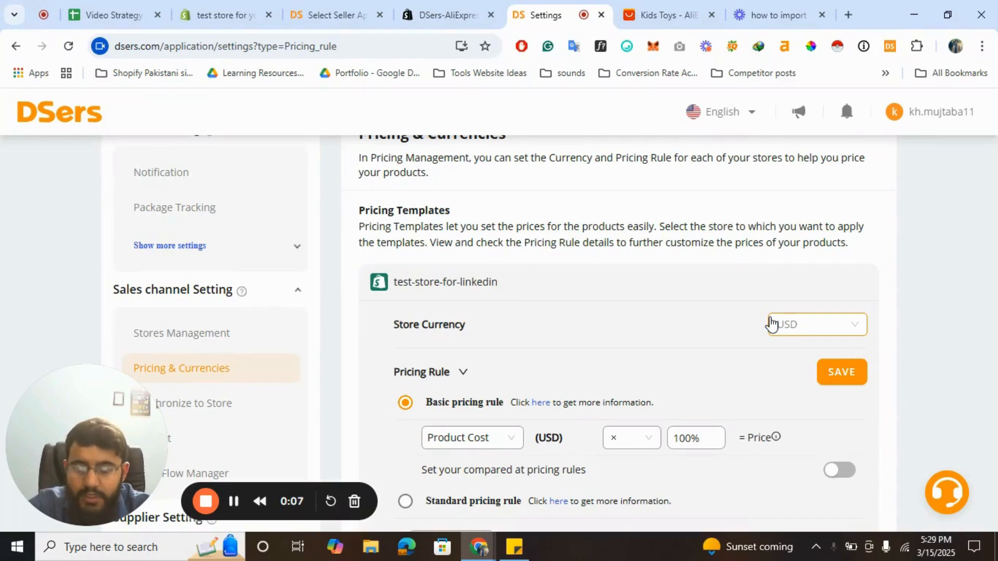
double_click(700, 432)
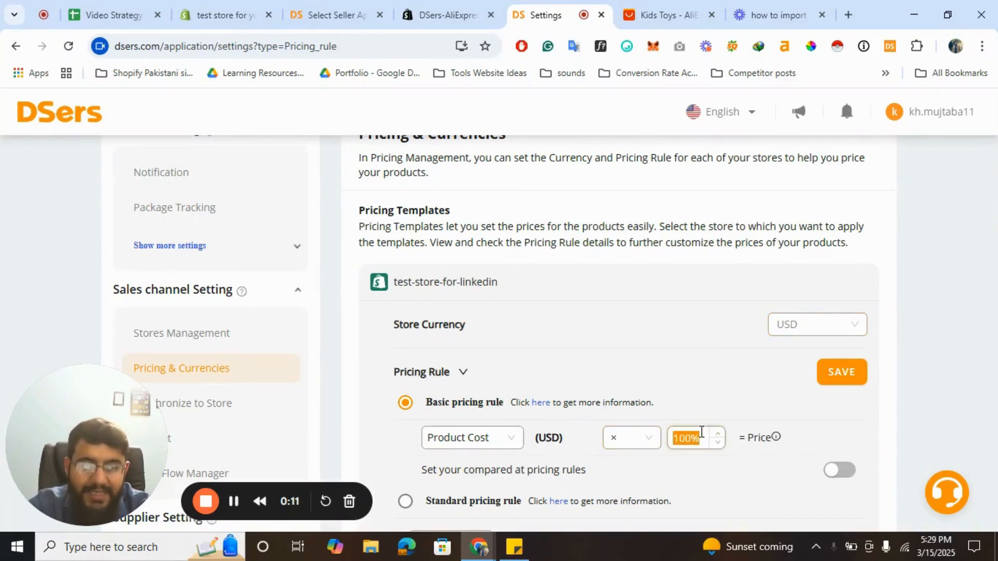
type("2")
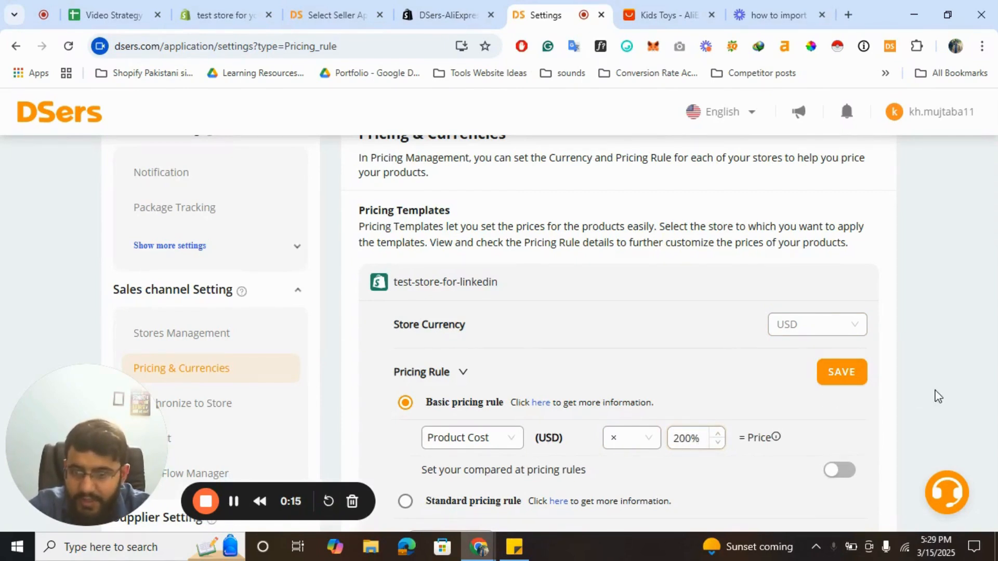
Enable the basic rule's compared at pricing and set it to product cost × 400%
scroll(938, 396, "down", 2)
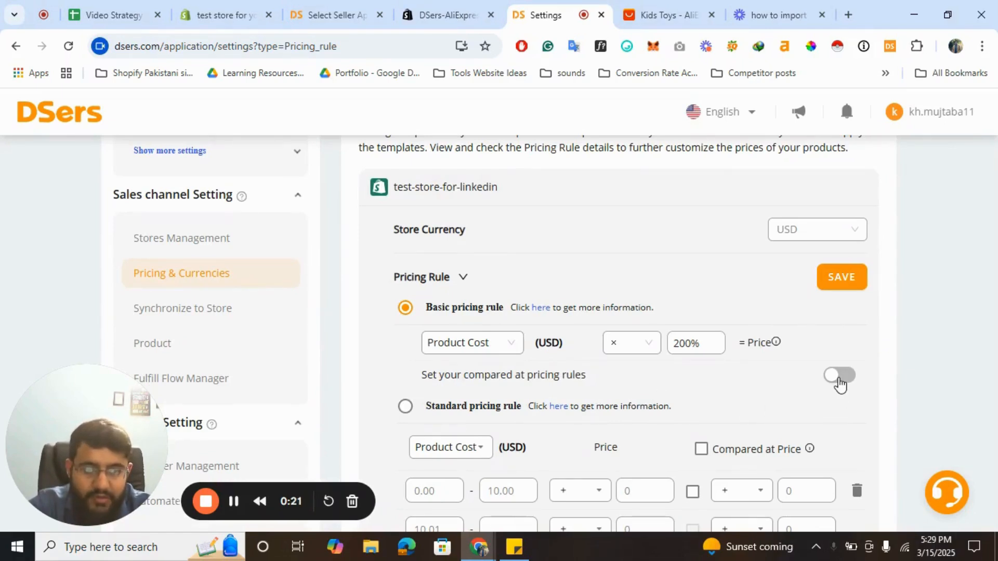
left_click(837, 375)
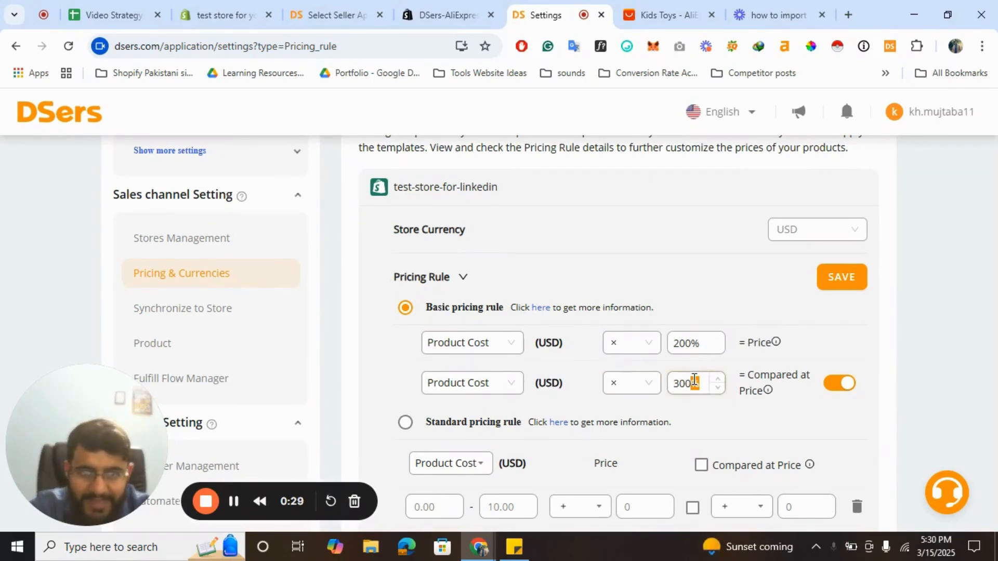
type("400")
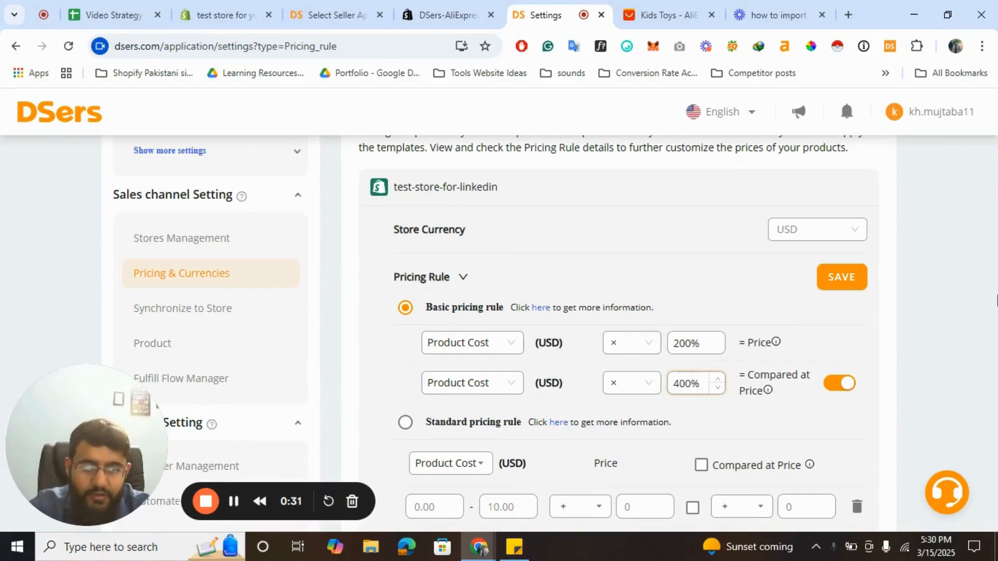
left_click(921, 326)
Save the store's pricing rule
scroll(746, 363, "down", 5)
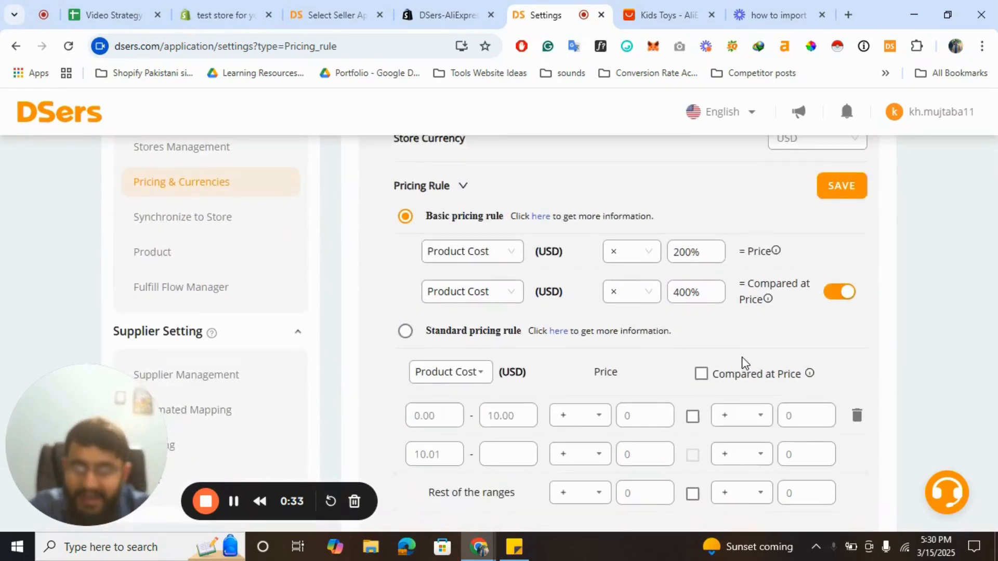
scroll(745, 363, "up", 8)
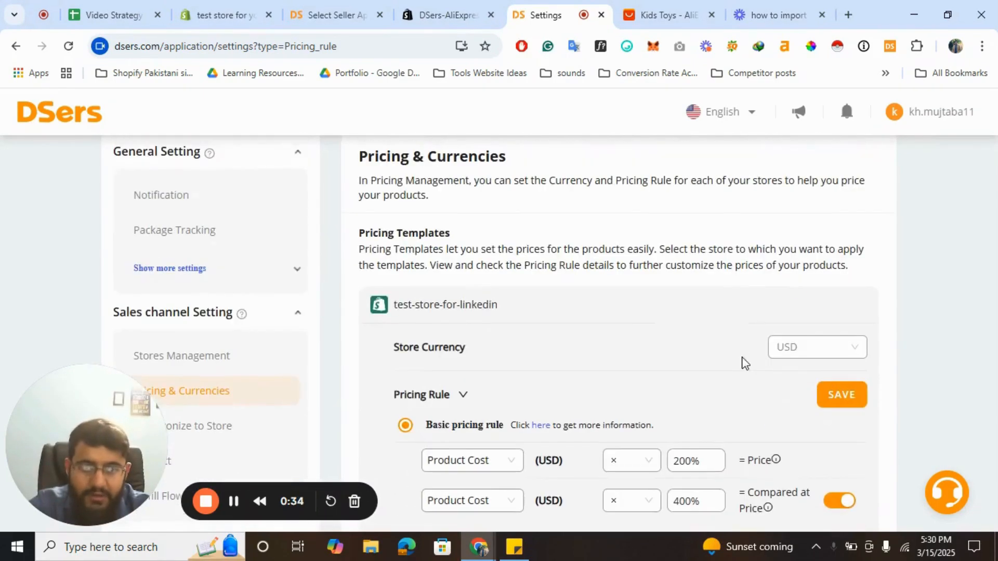
left_click(828, 396)
scroll(376, 270, "up", 3)
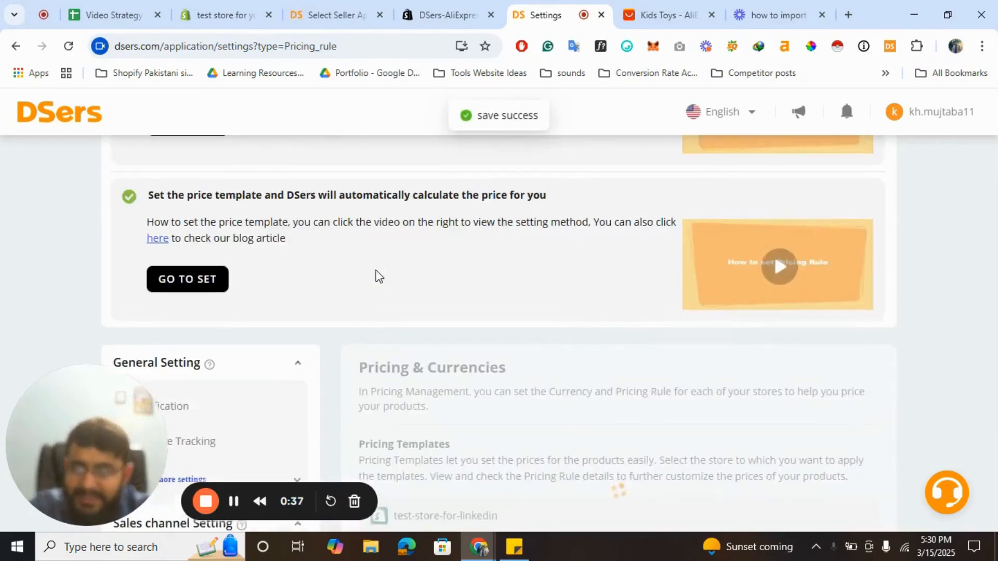
Look over the Standard and Advanced pricing rules and leave the settings for the DSers home page
scroll(376, 271, "down", 4)
scroll(236, 257, "down", 6)
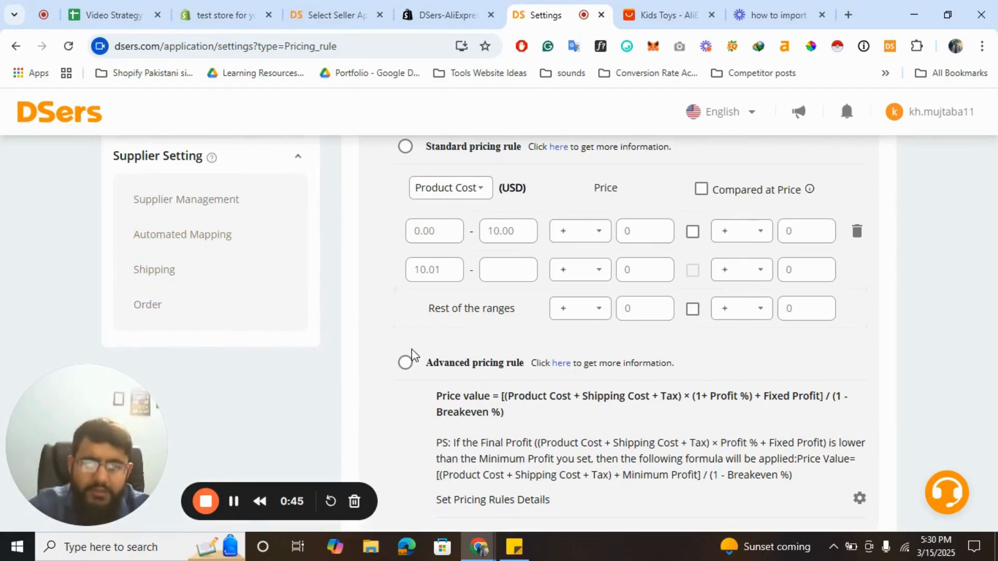
scroll(420, 298, "up", 6)
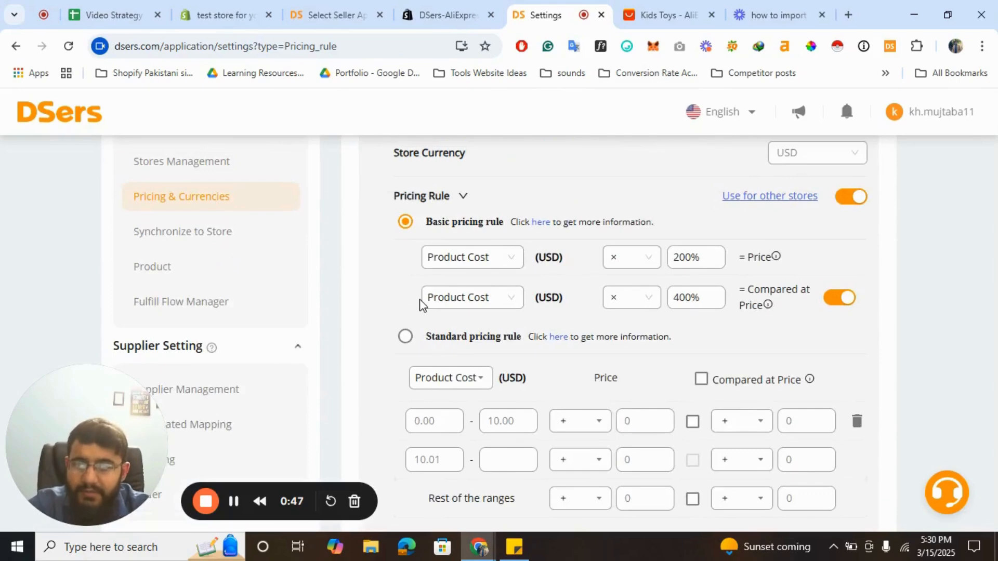
scroll(421, 301, "up", 10)
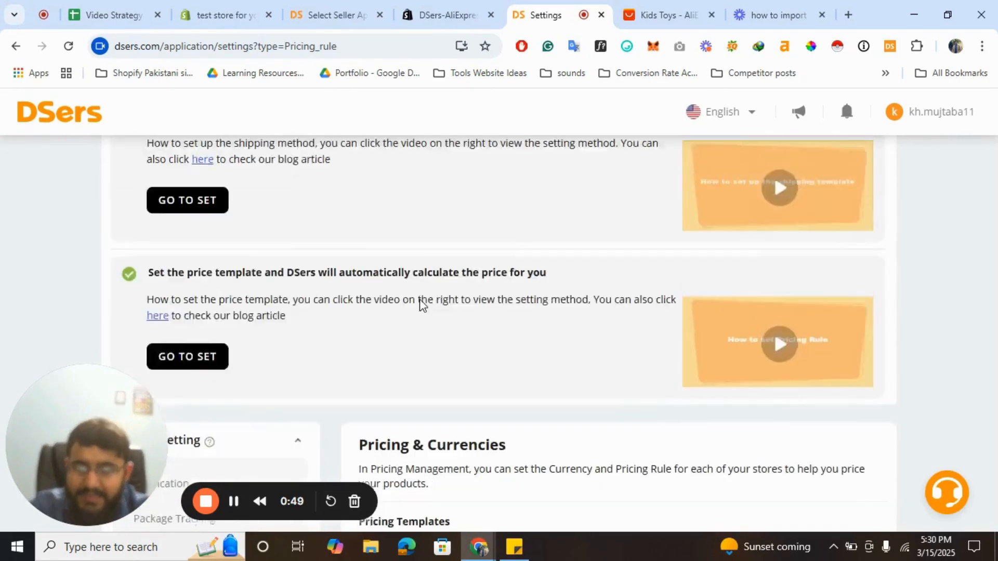
left_click(110, 187)
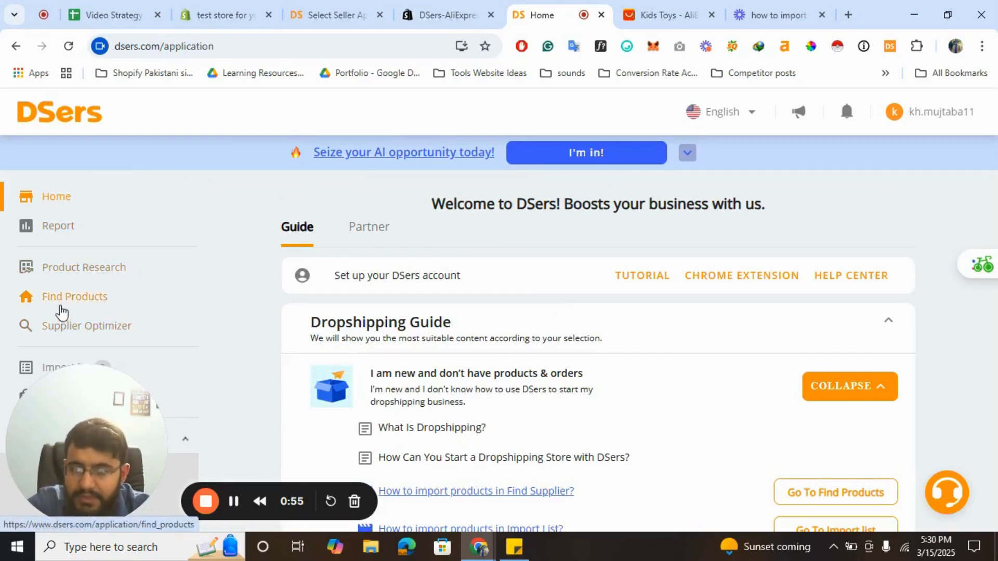
Open Find Products, search AliExpress for "kids toys" and browse the product listings
left_click(88, 302)
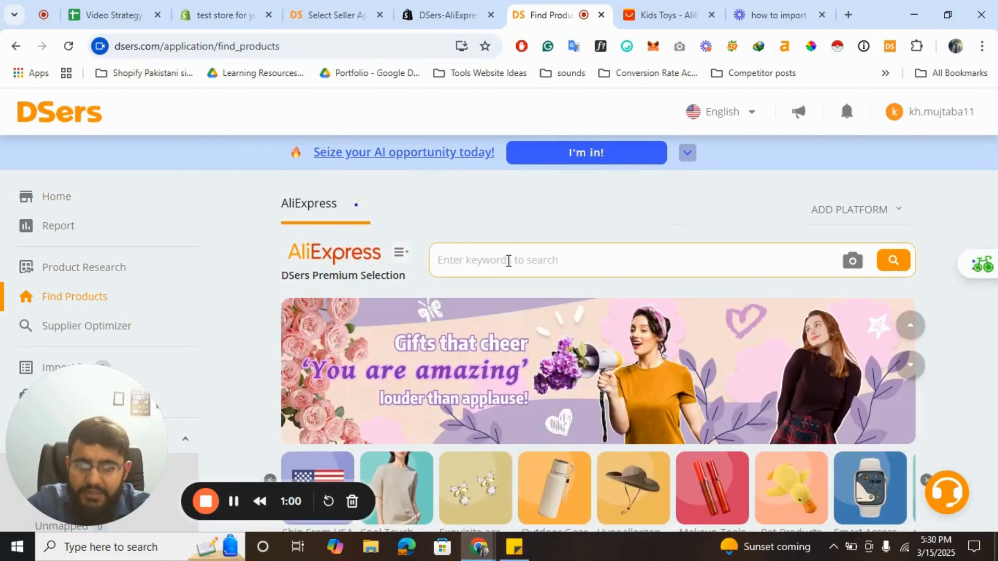
type("kids t")
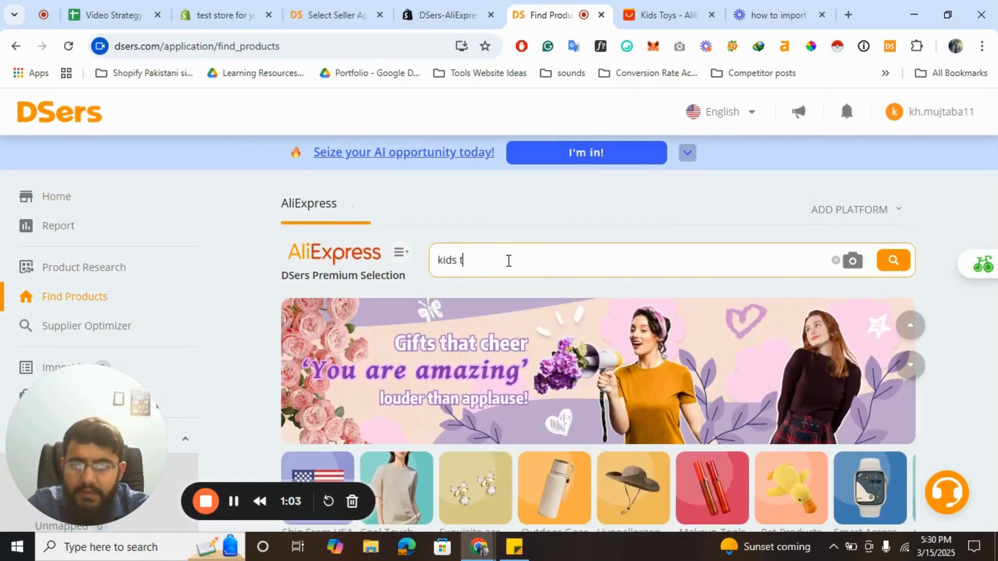
type("oys")
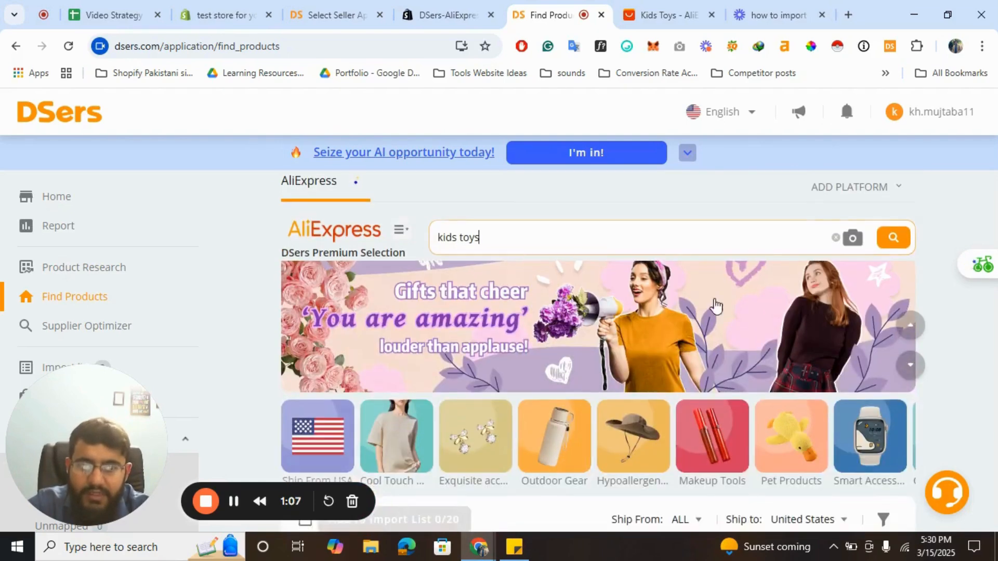
scroll(566, 309, "down", 4)
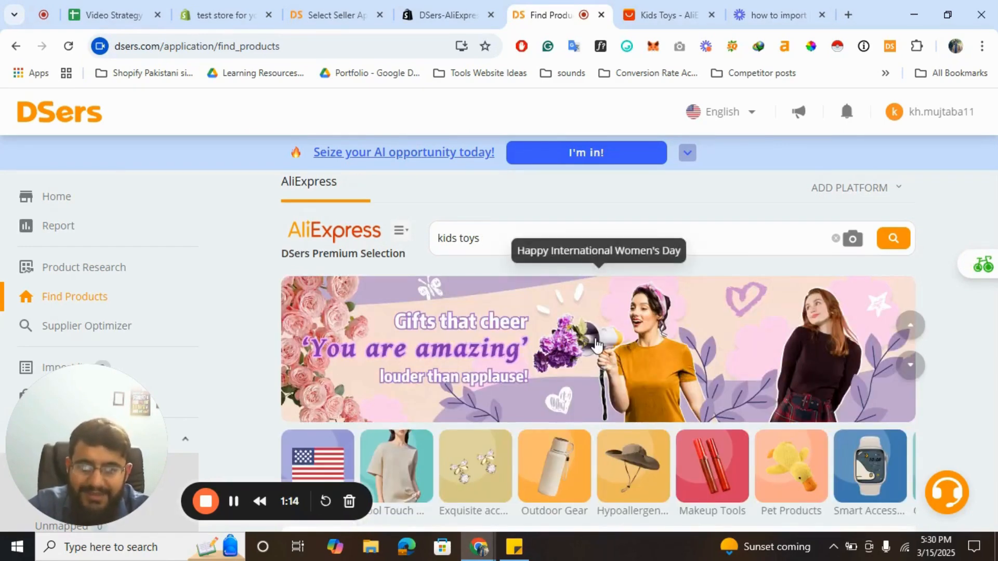
scroll(596, 344, "down", 5)
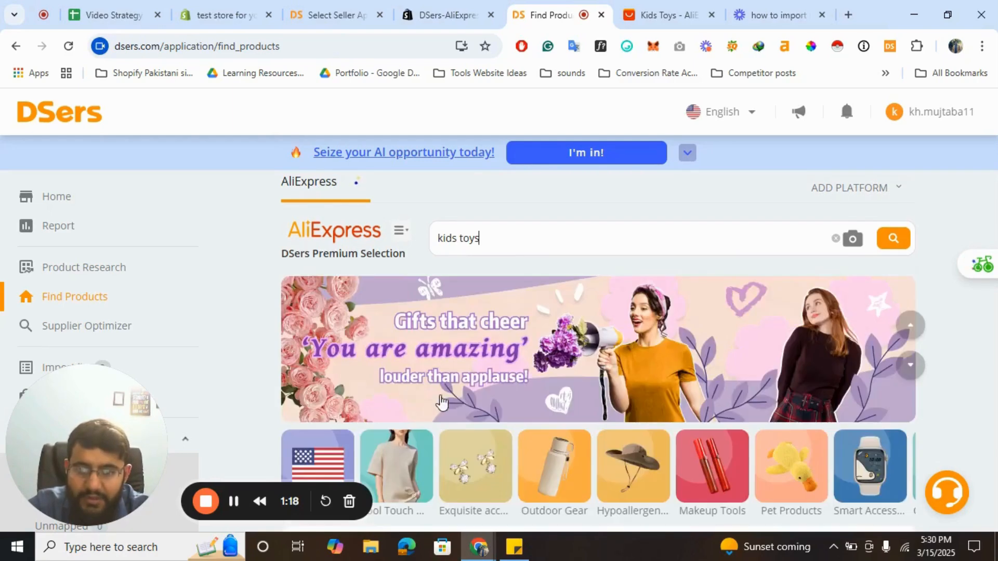
scroll(462, 405, "down", 5)
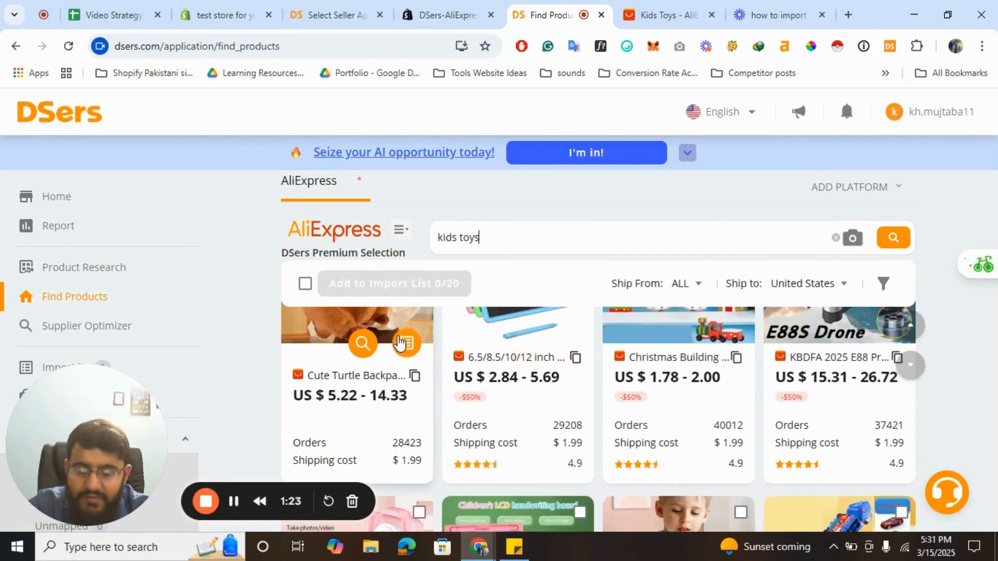
Add the Cute Turtle Backpack plush toy from the search results to the import list and go to that list
scroll(406, 346, "up", 1)
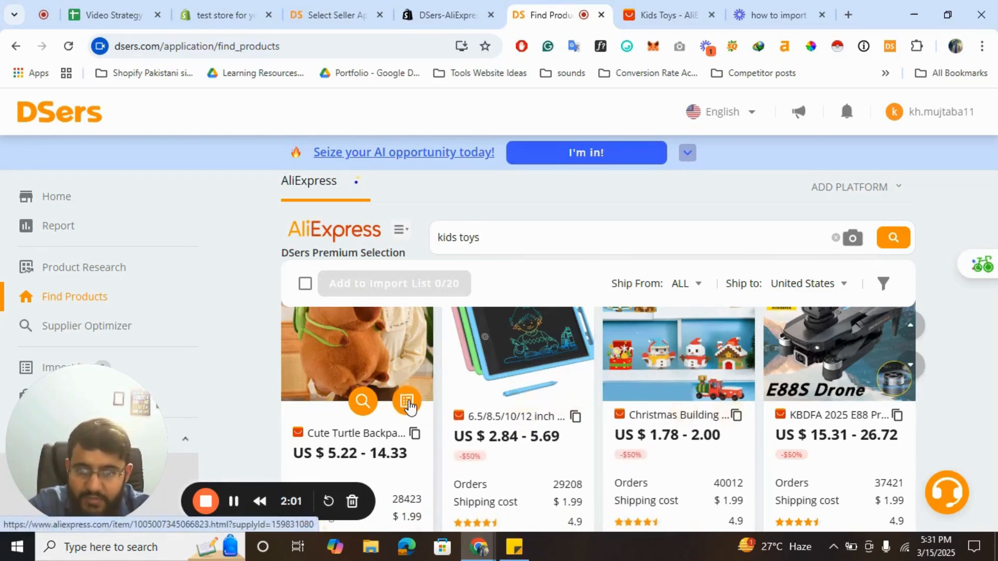
left_click(407, 403)
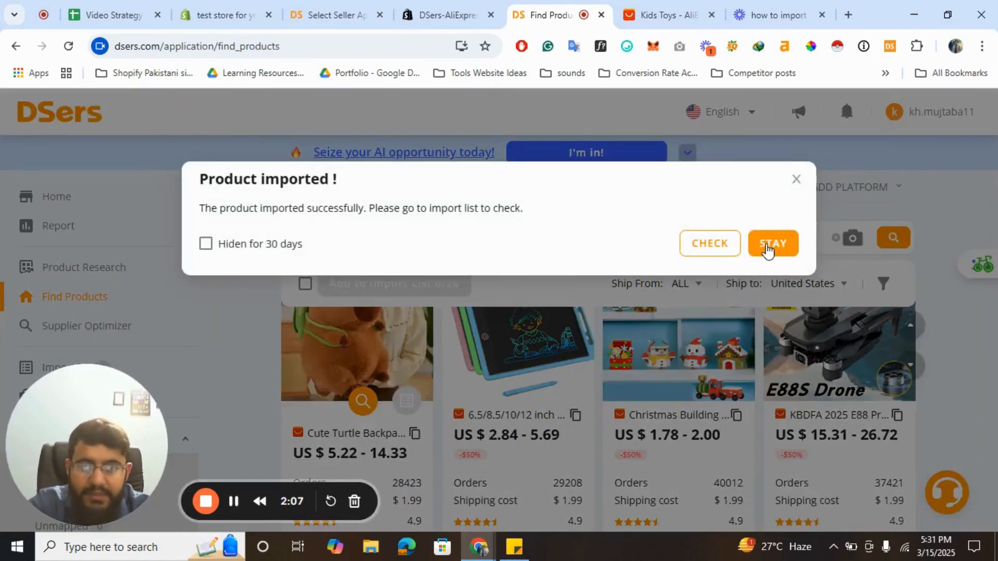
left_click(698, 245)
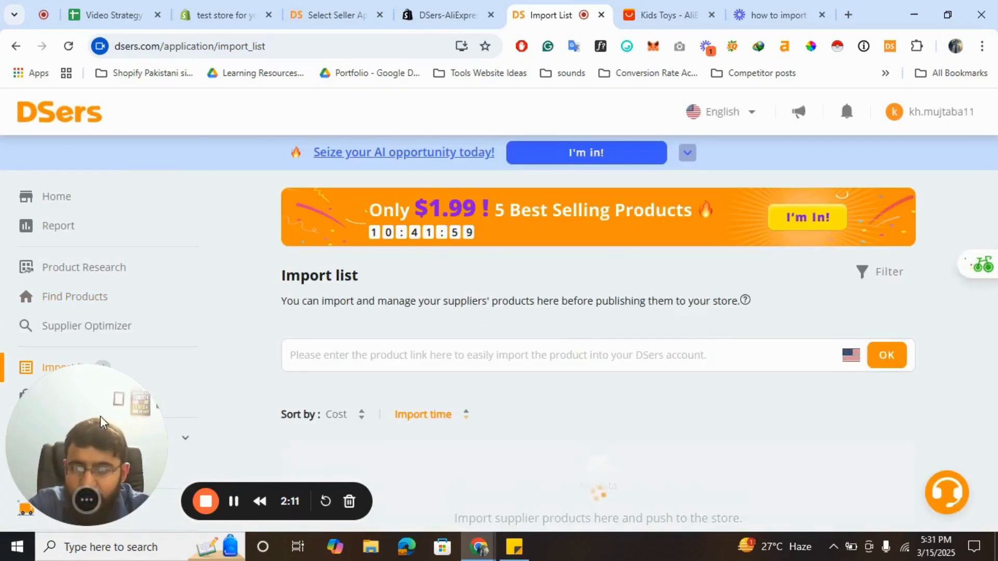
Open the Cute Turtle Backpack plush toy in the import list for editing its product details
left_click_drag(101, 417, 687, 394)
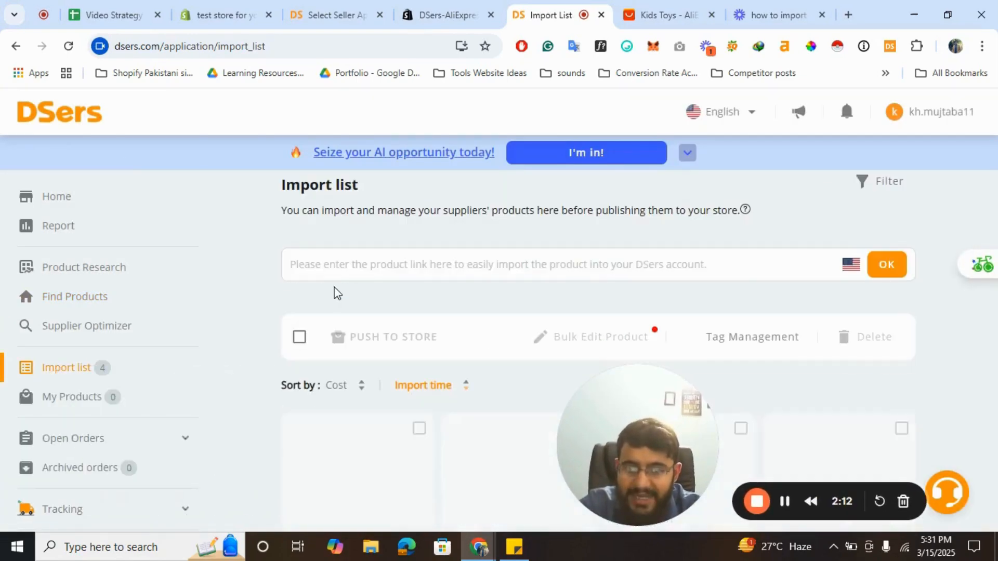
scroll(335, 292, "down", 1)
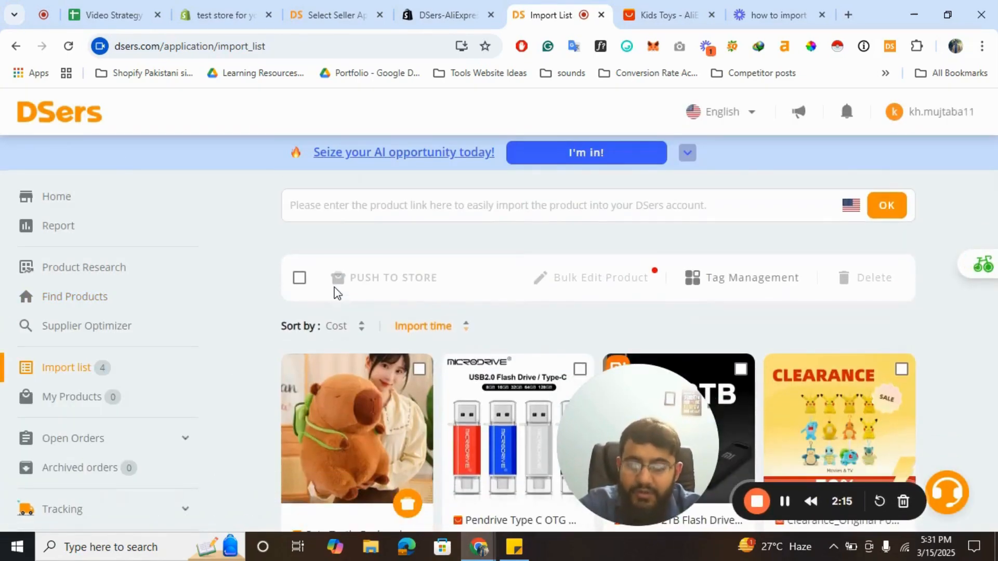
left_click_drag(644, 414, 918, 266)
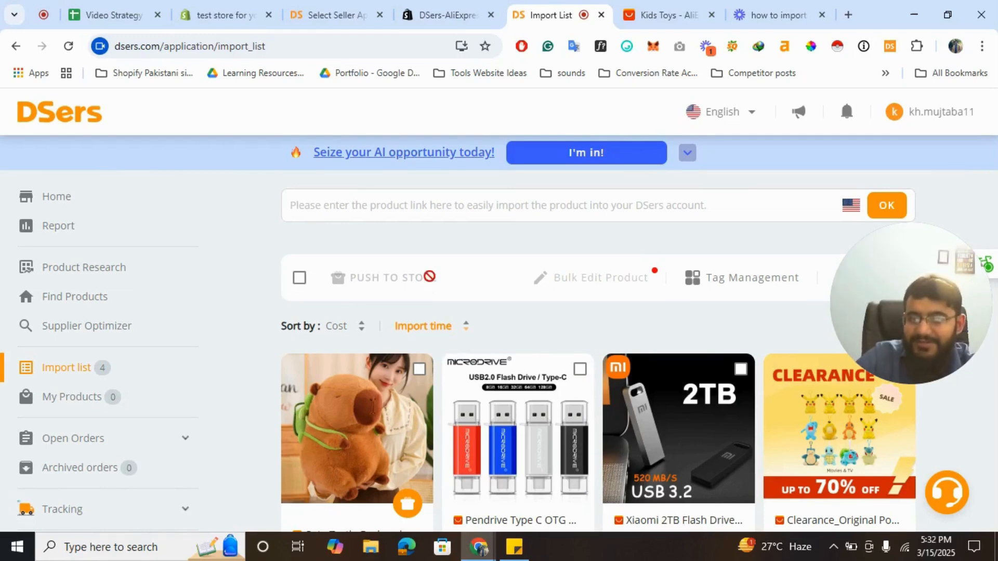
scroll(362, 329, "down", 2)
scroll(360, 322, "up", 1)
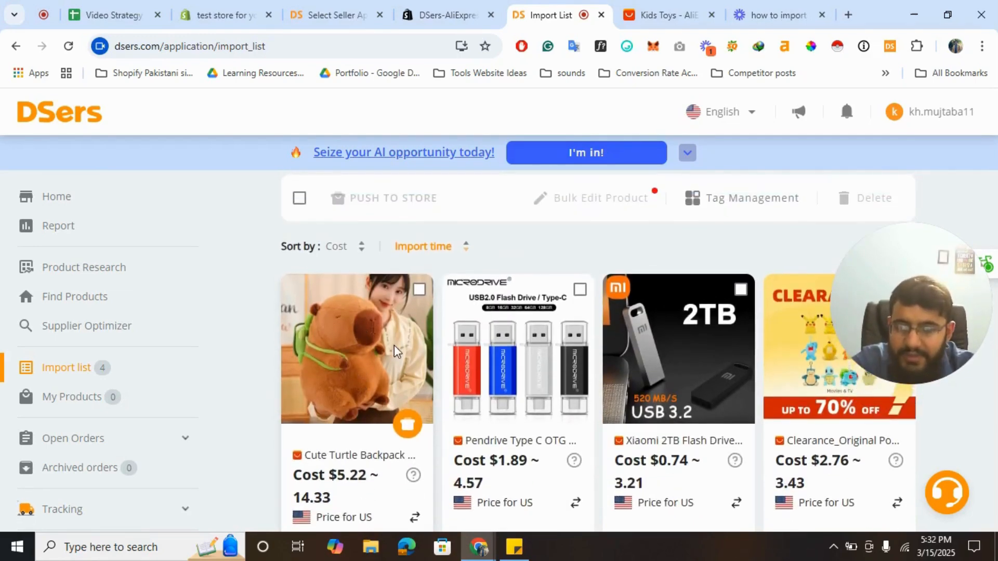
scroll(393, 345, "down", 1)
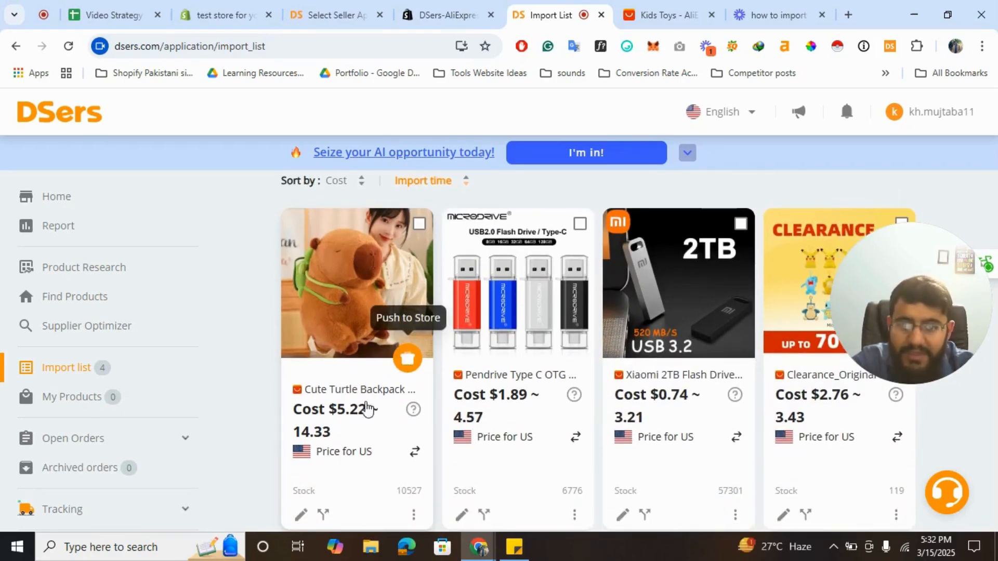
scroll(369, 410, "down", 1)
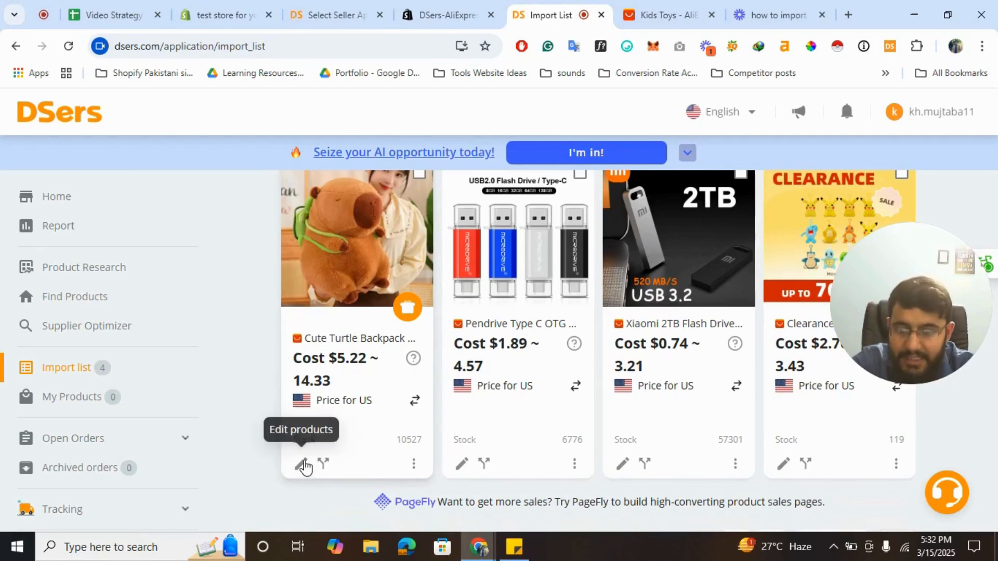
left_click(301, 464)
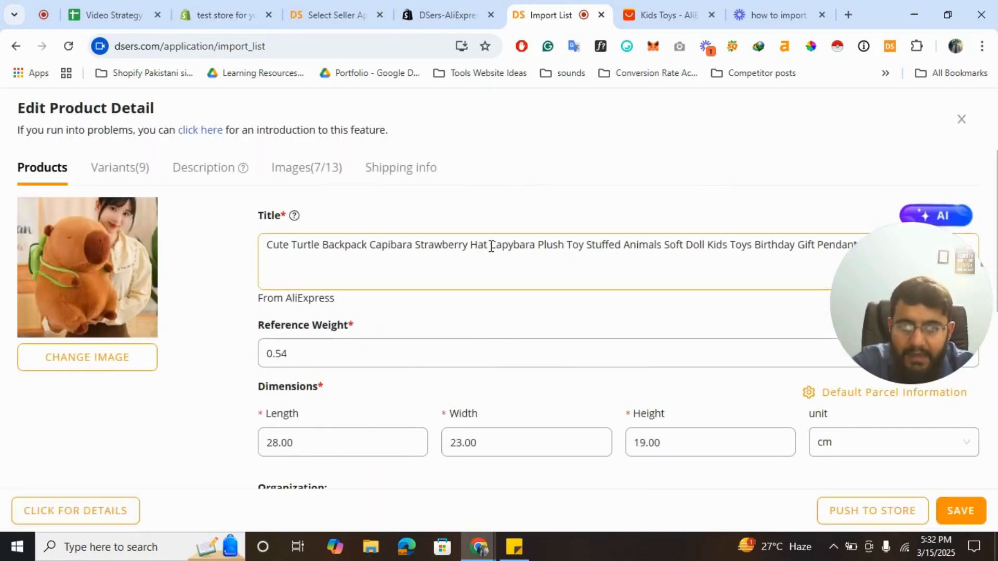
Shorten the product title to "Cute Turtle Backpack Capibara Strawberry Hat" by deleting everything after "Hat"
key("shift+Home")
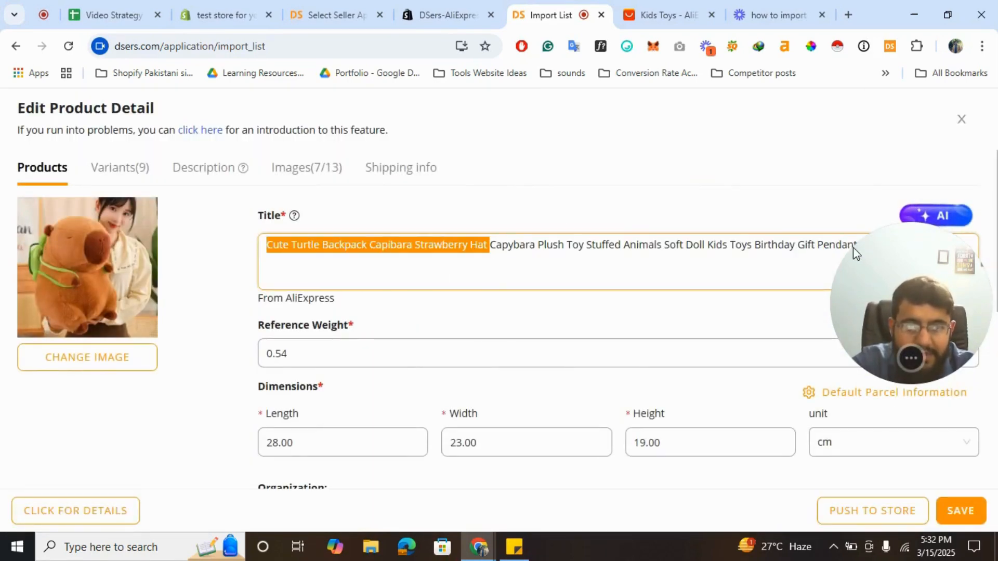
left_click(772, 244, "shift")
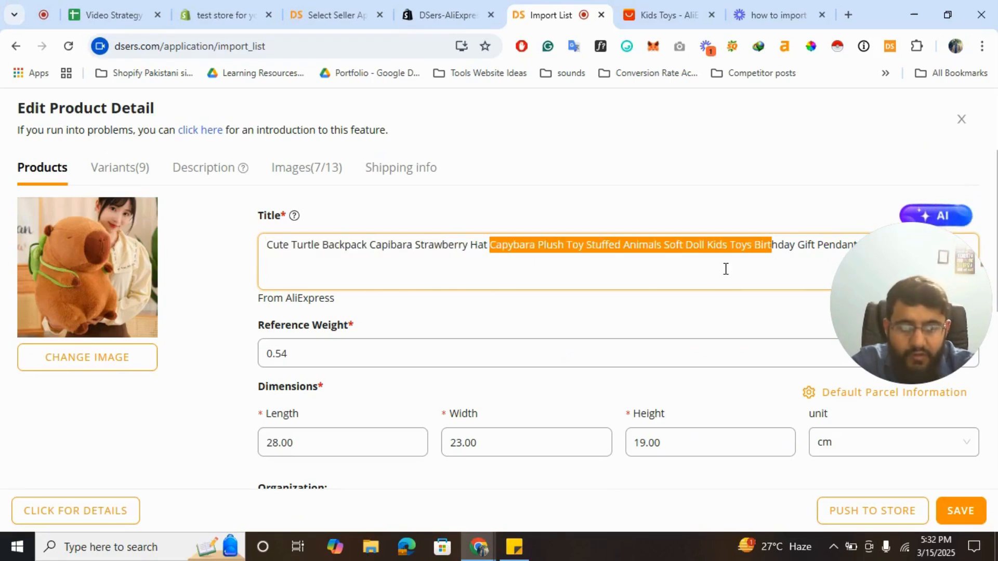
key("shift+Right")
key("shift+Right")
key("shift+Right")
key("shift+Right")
key("shift+Right")
key("shift+Right")
key("shift+Right")
key("shift+Right")
key("shift+Right")
key("shift+Right")
key("shift+Right")
key("shift+Right")
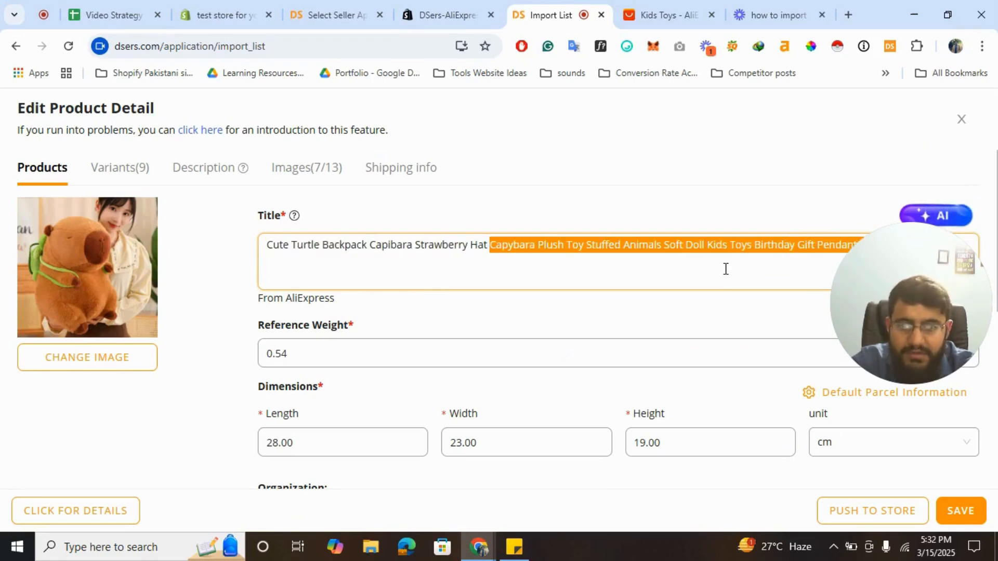
key("BackSpace")
Review the product's dimensions and organization fields, variant prices, description sections and images
scroll(396, 403, "down", 3)
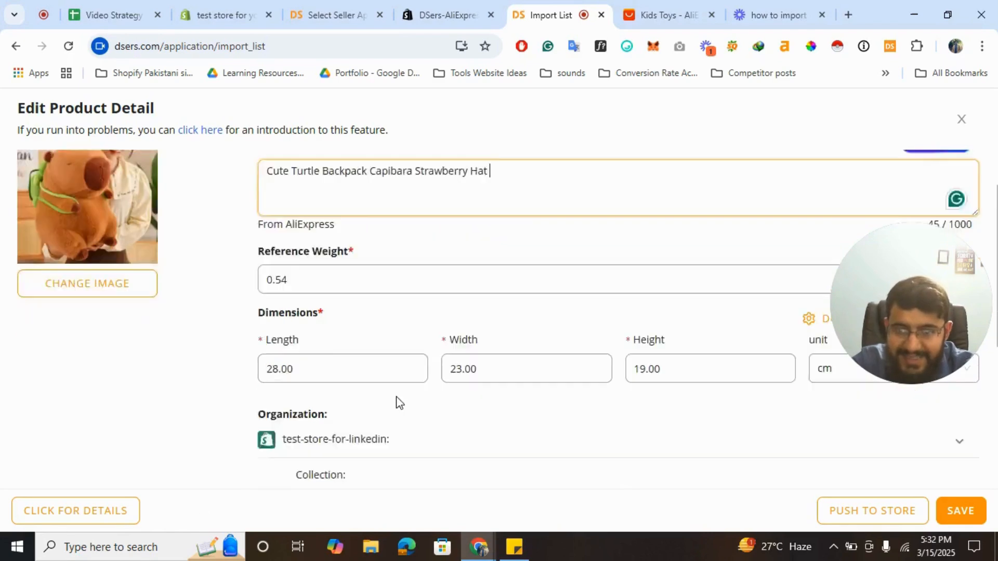
scroll(397, 396, "down", 2)
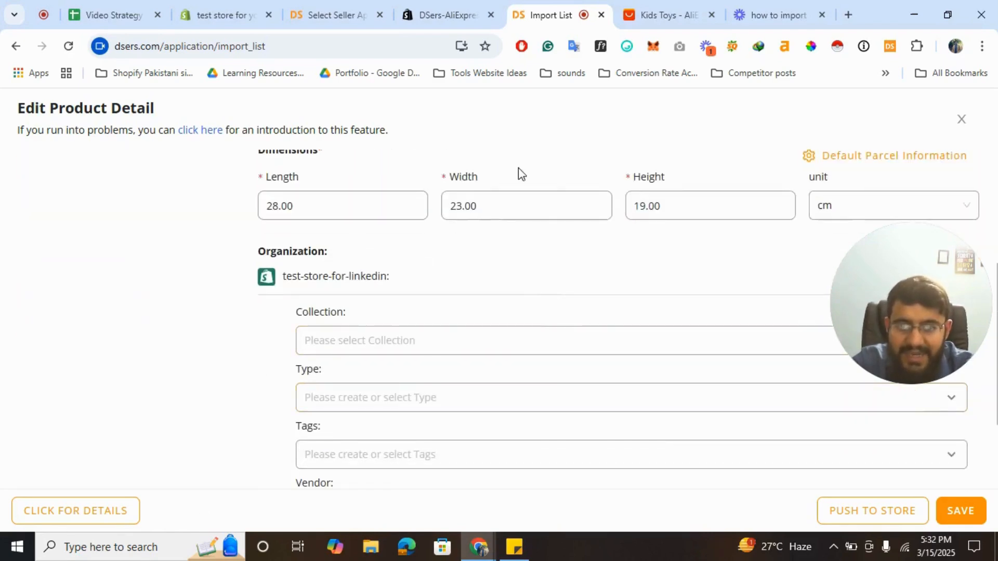
scroll(390, 335, "down", 1)
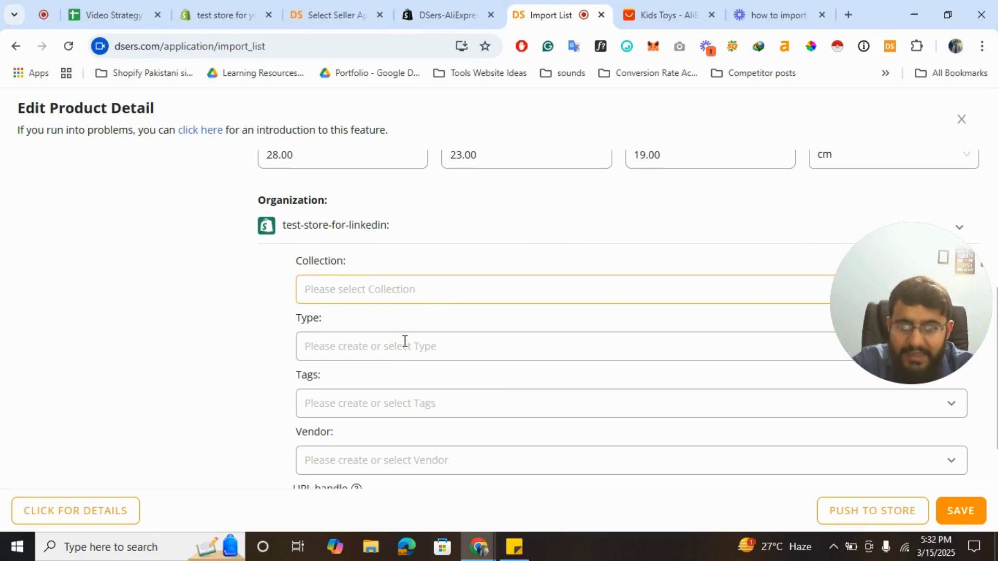
scroll(403, 349, "down", 2)
scroll(403, 356, "up", 7)
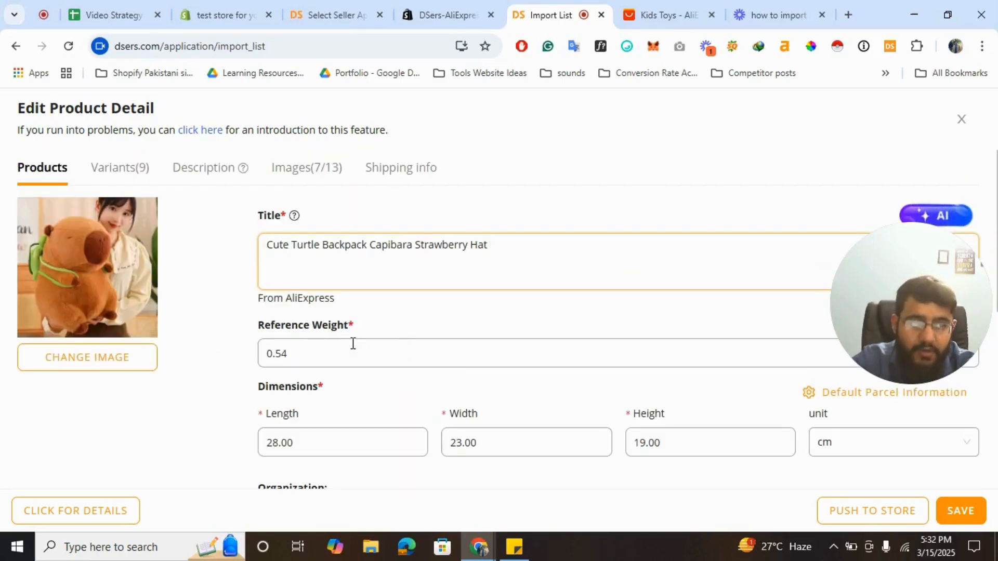
left_click(119, 178)
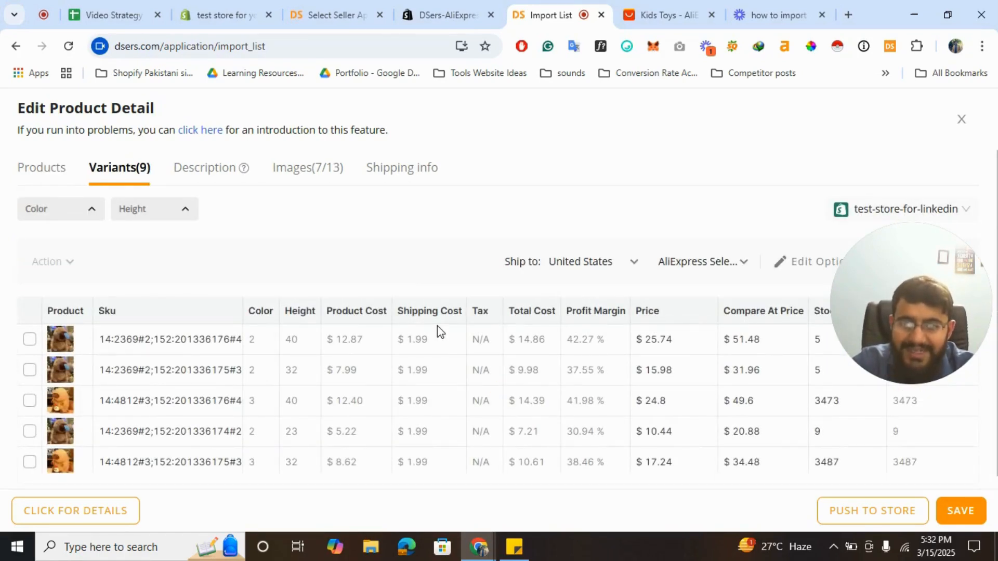
left_click(192, 170)
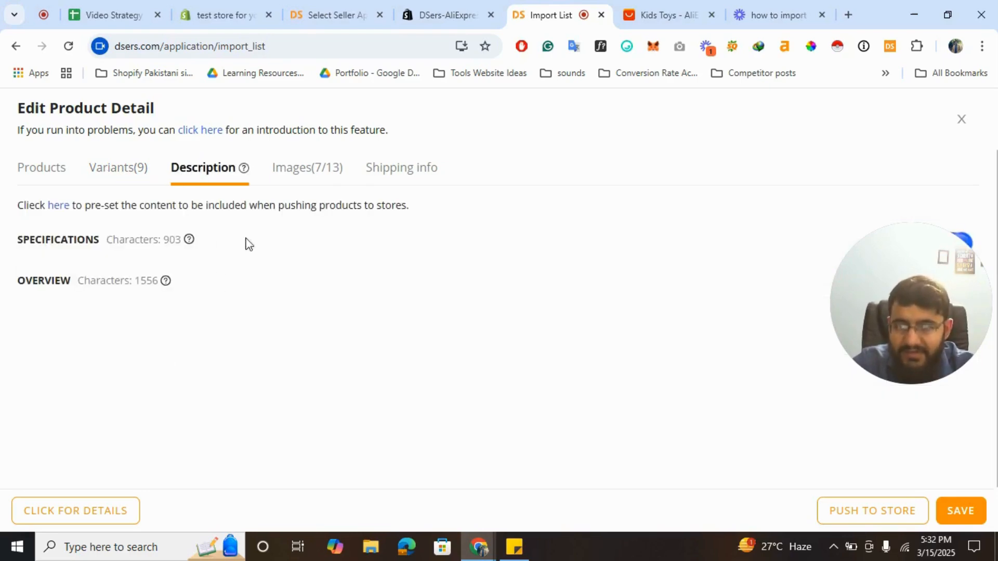
left_click(290, 185)
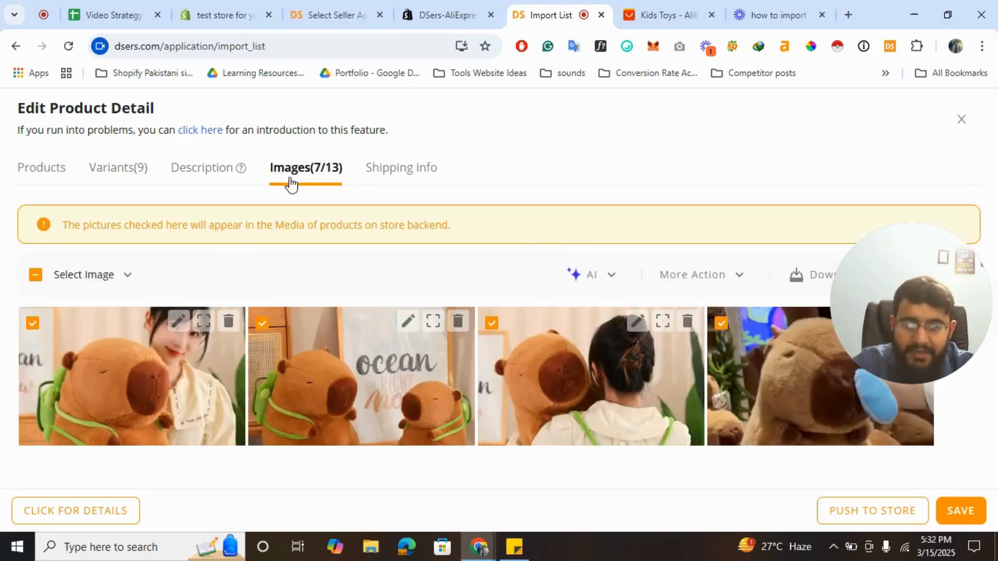
scroll(414, 338, "down", 6)
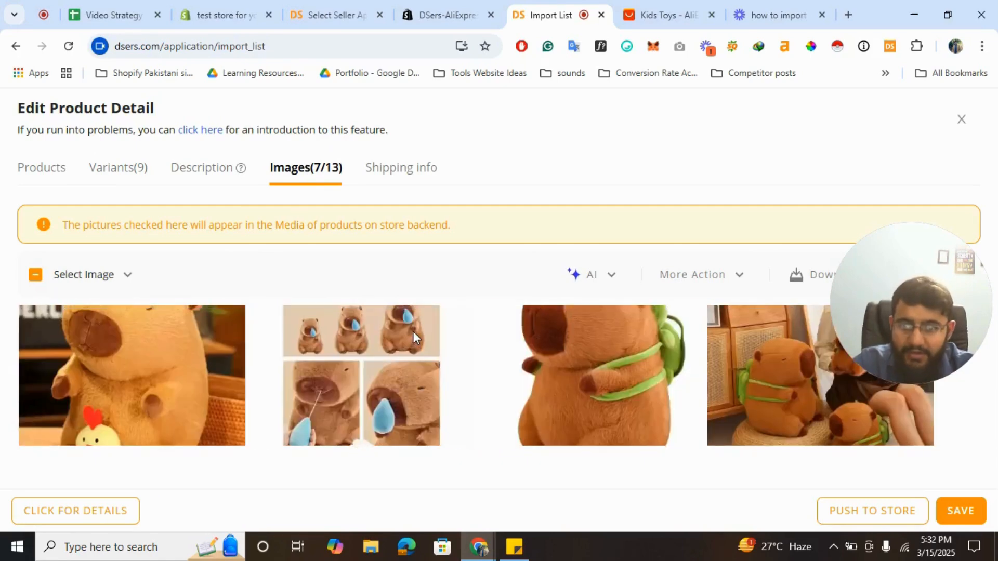
scroll(412, 332, "up", 6)
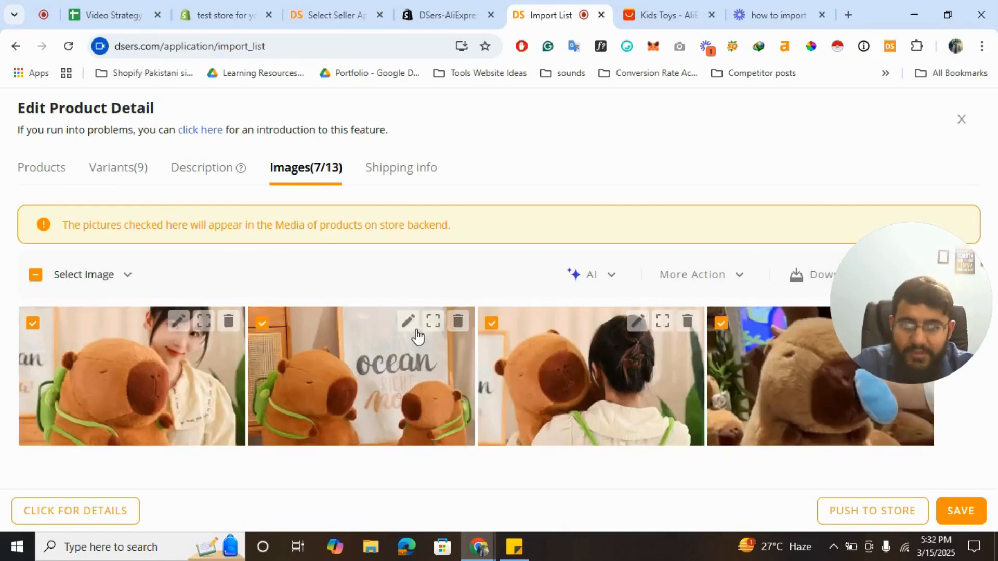
Open the product's shipping info, search the ship-to countries for "united sta" and choose United States
left_click(400, 177)
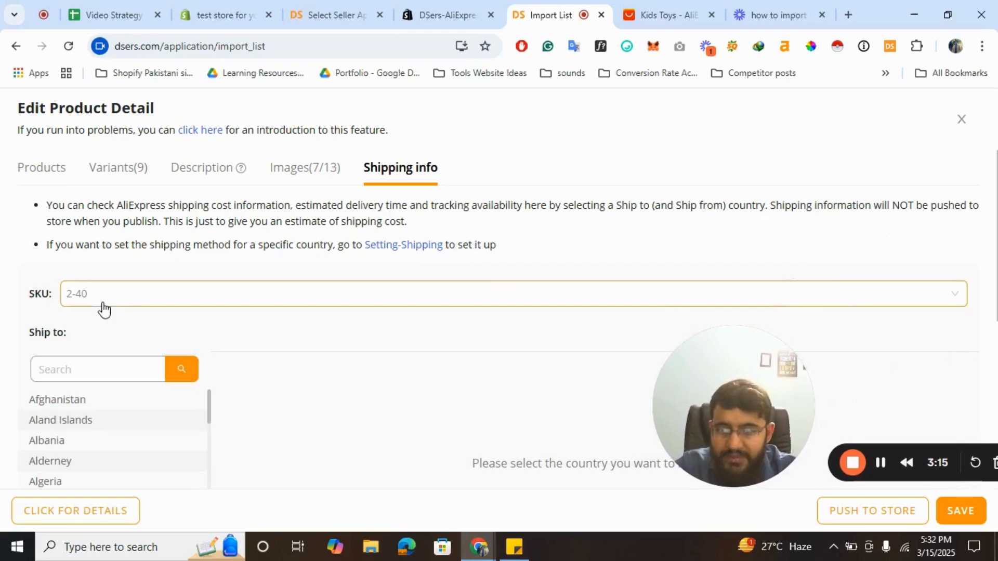
left_click(90, 372)
type("un")
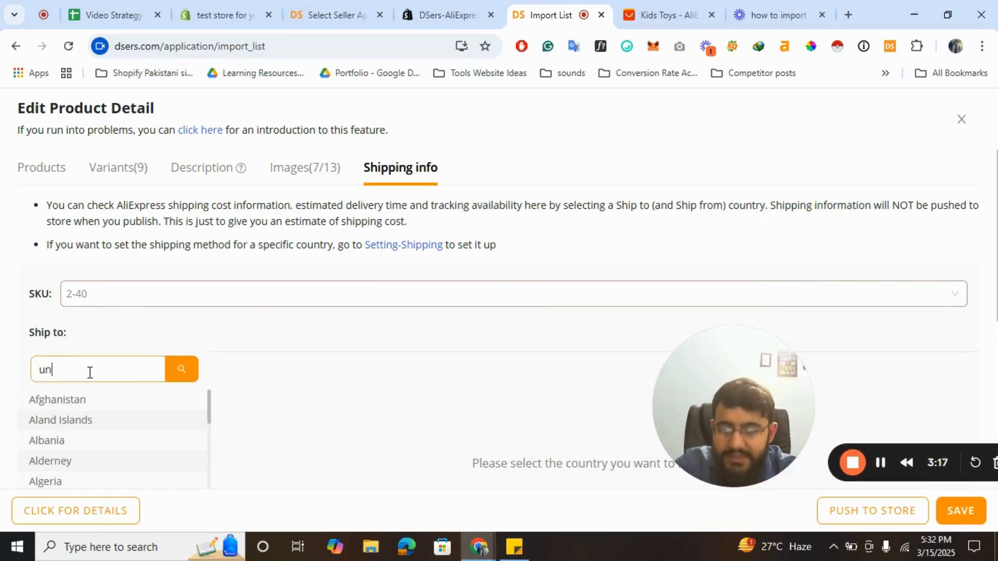
type("ited")
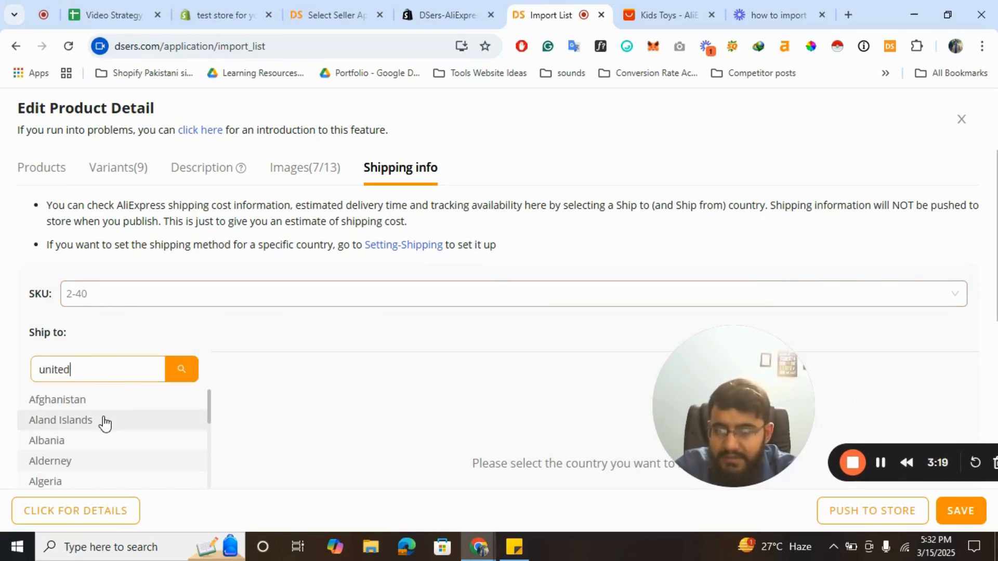
type(" sta")
scroll(105, 424, "down", 1)
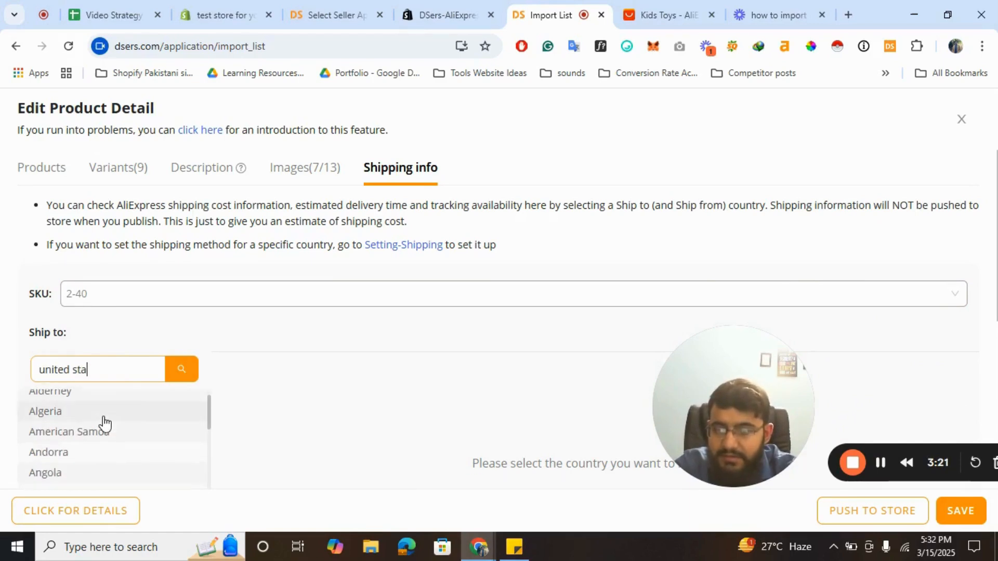
left_click(181, 370)
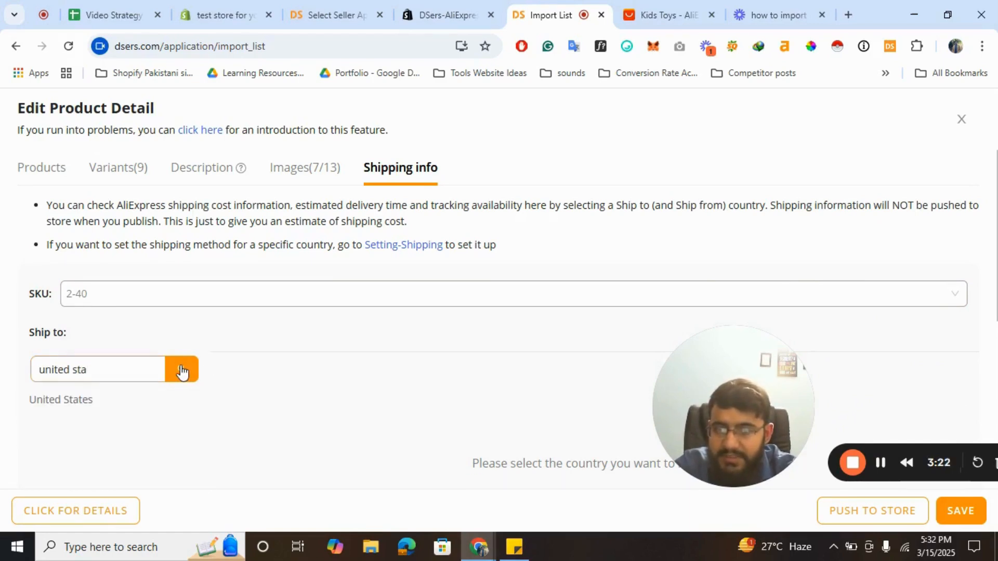
left_click(70, 400)
Check the shipping options for New York state and the city of Akron
scroll(369, 385, "down", 1)
scroll(369, 385, "down", 1)
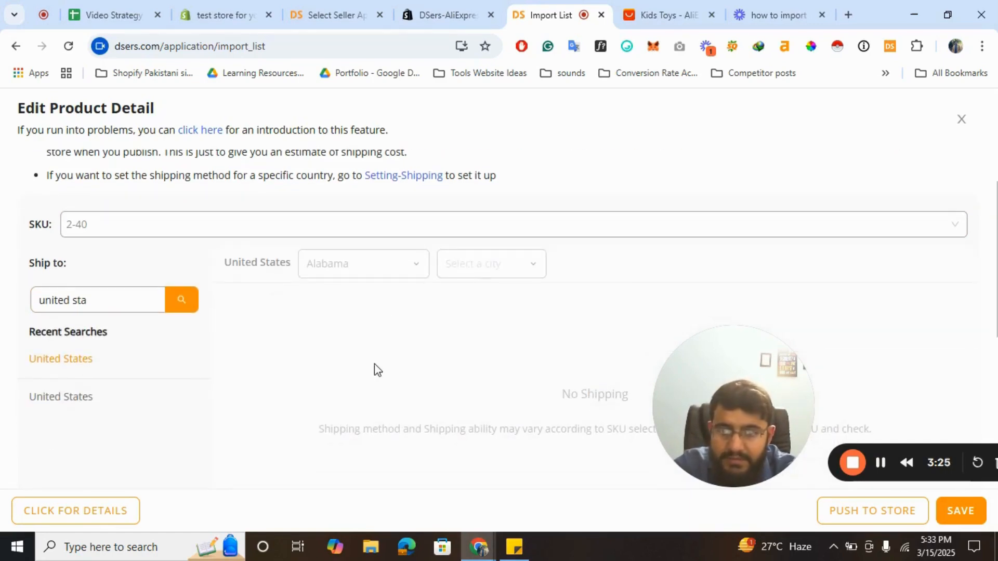
left_click(356, 274)
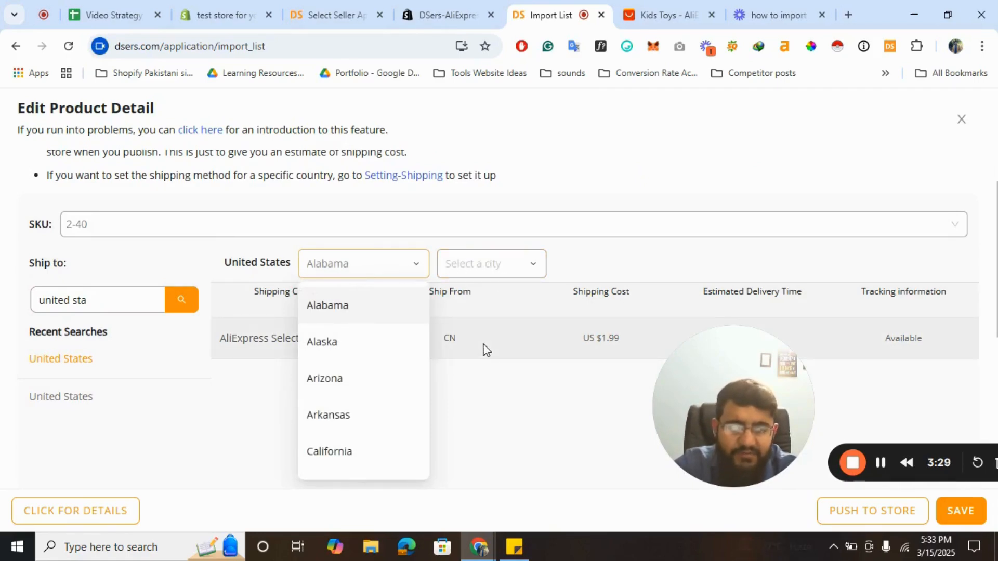
left_click(528, 427)
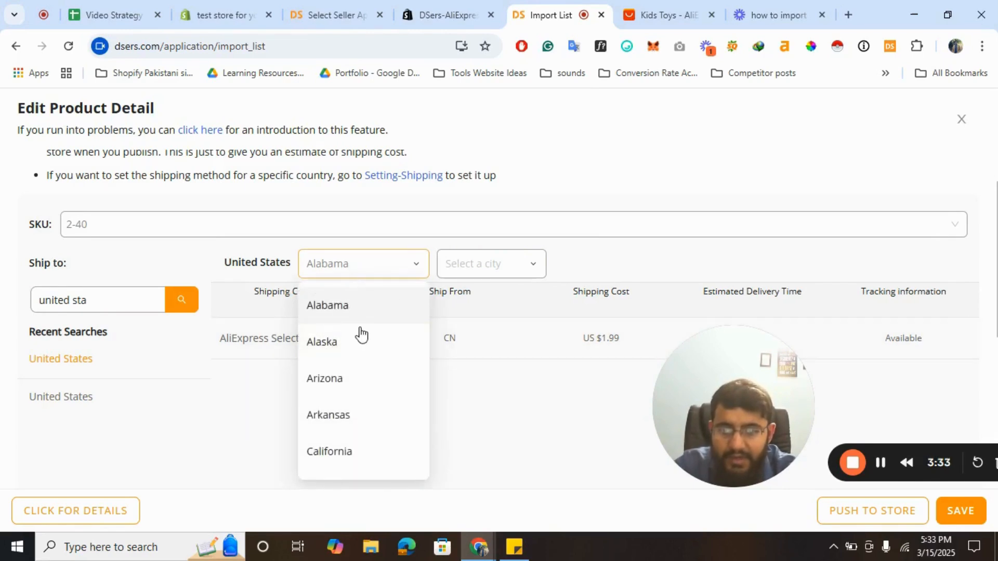
scroll(363, 343, "down", 18)
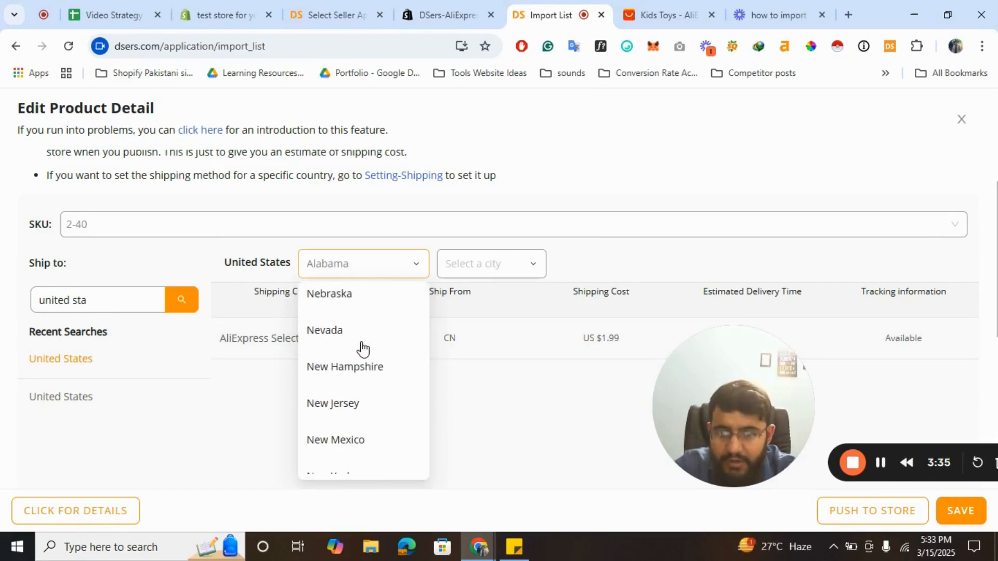
scroll(362, 347, "down", 3)
left_click(333, 384)
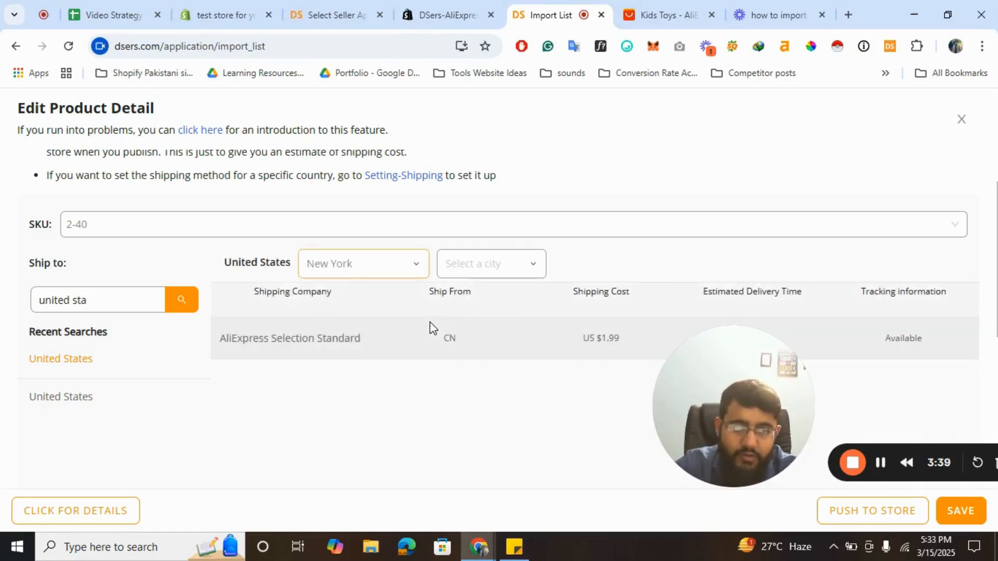
left_click(483, 269)
scroll(471, 379, "down", 3)
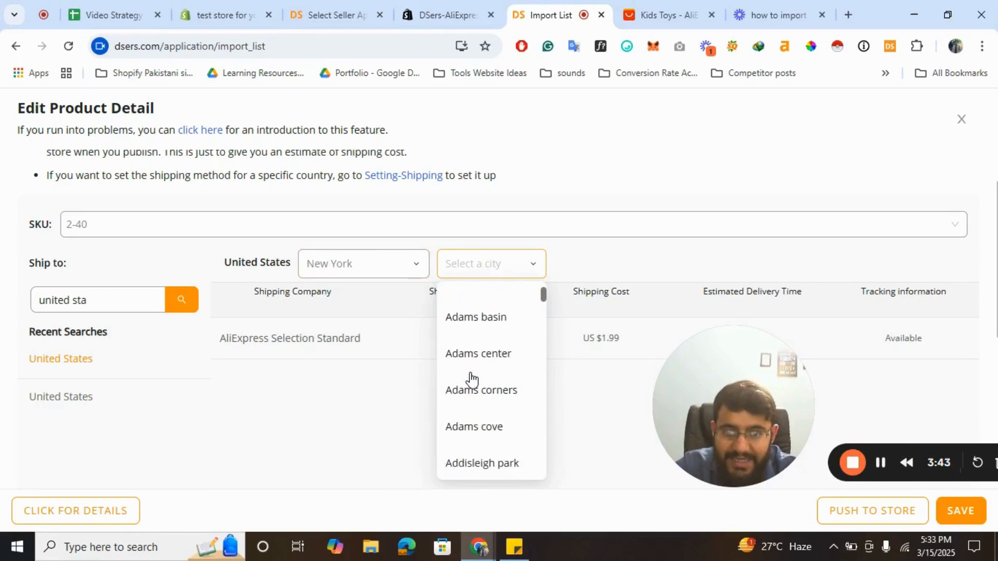
scroll(471, 379, "down", 3)
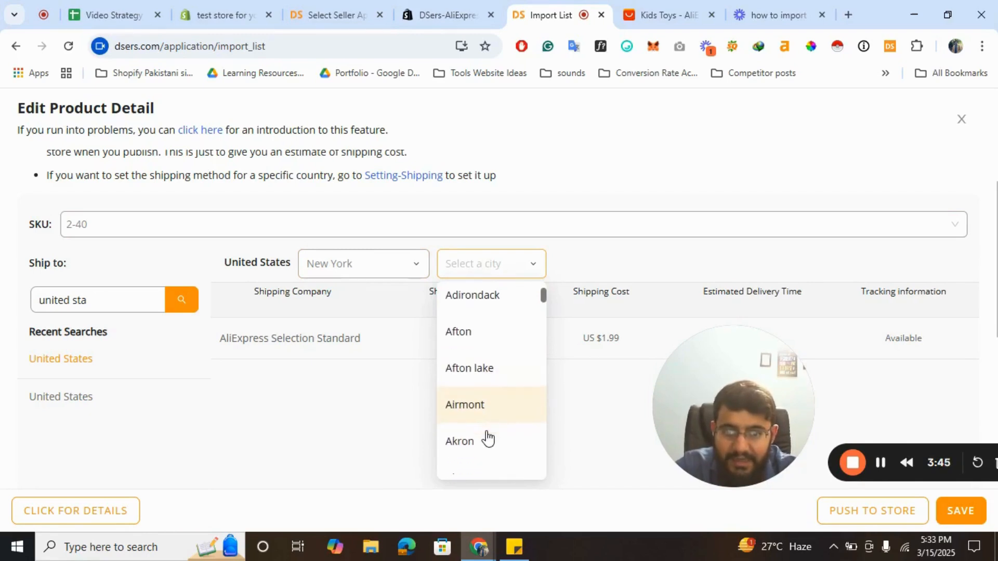
left_click(465, 441)
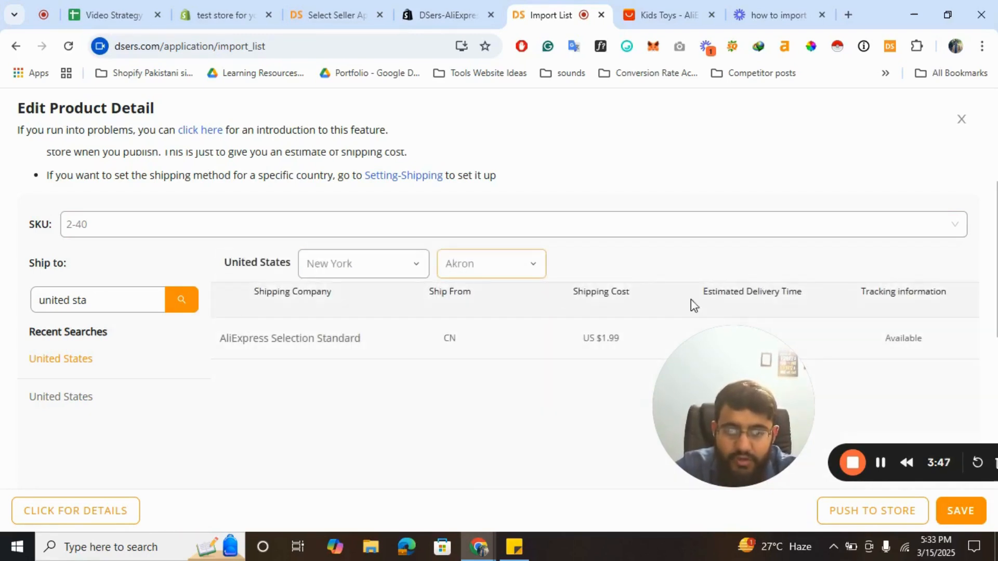
Save the edited product details and push the Cute Turtle Backpack product to the test-store-for-linkedin store
left_click_drag(708, 372, 472, 445)
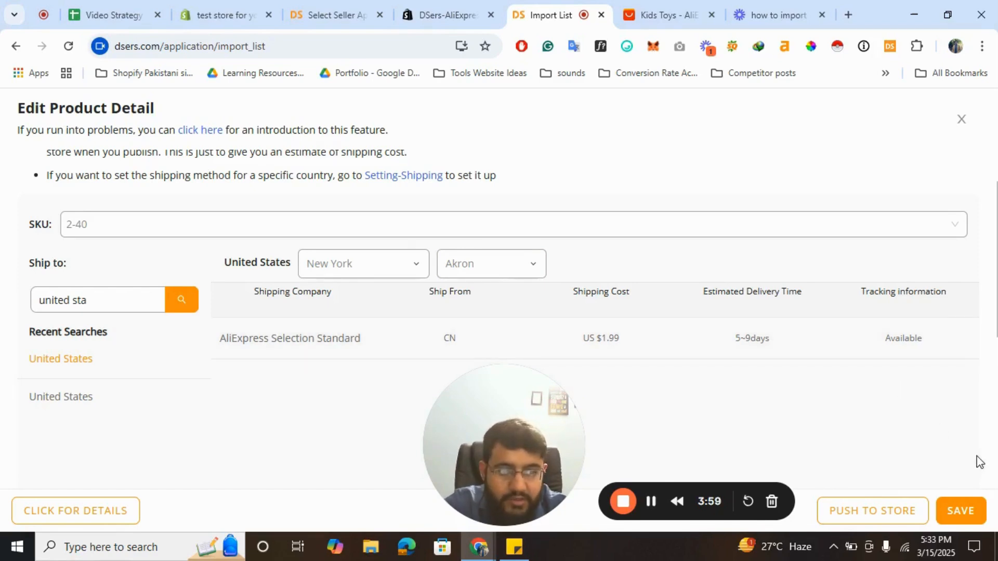
left_click(967, 509)
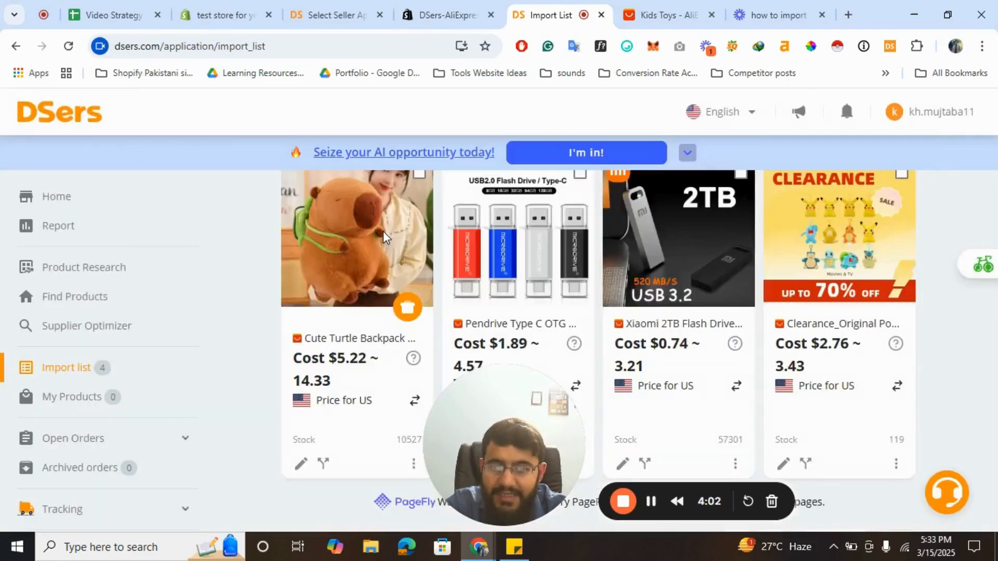
scroll(383, 232, "down", 1)
scroll(412, 363, "down", 2)
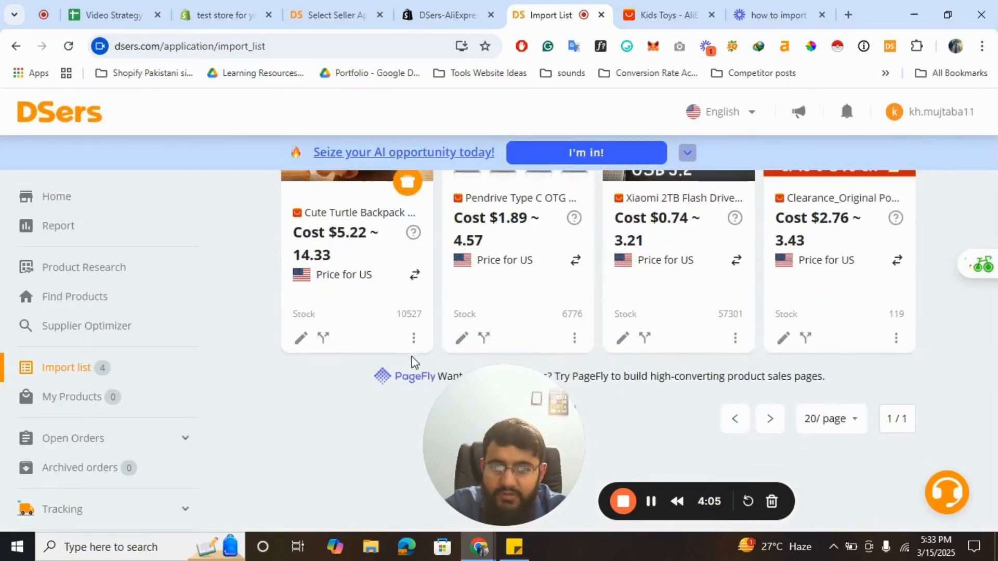
scroll(412, 362, "up", 3)
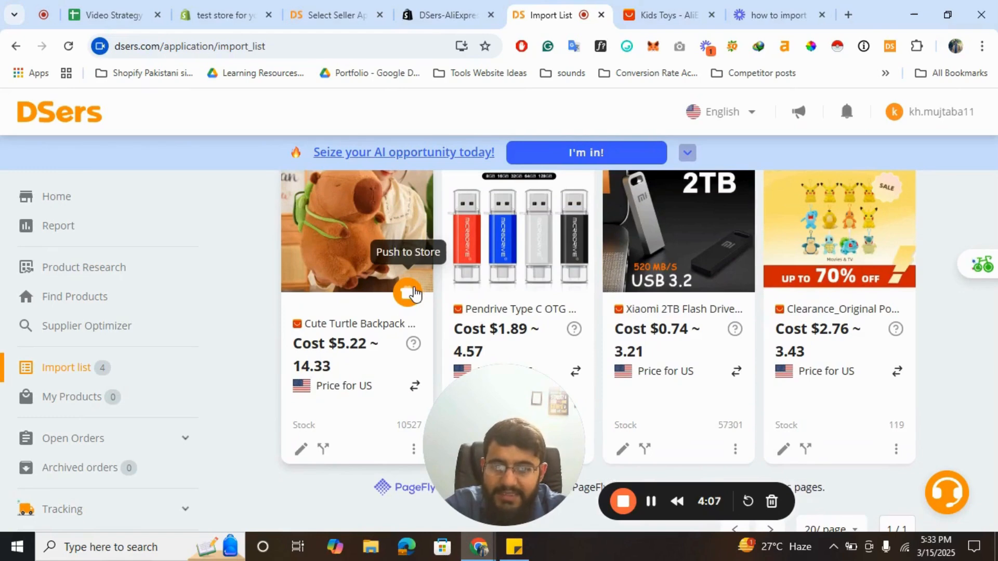
left_click(411, 292)
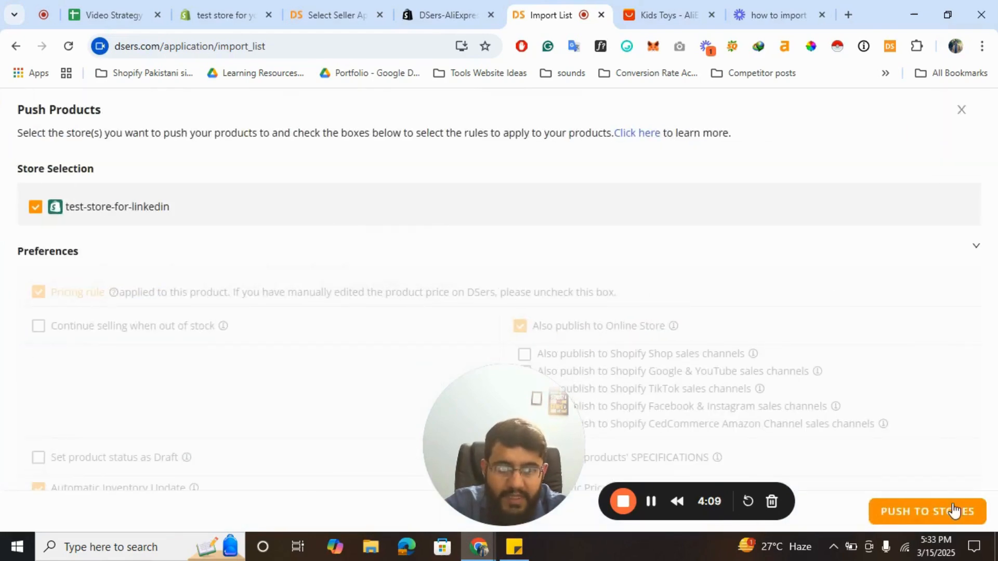
left_click(941, 515)
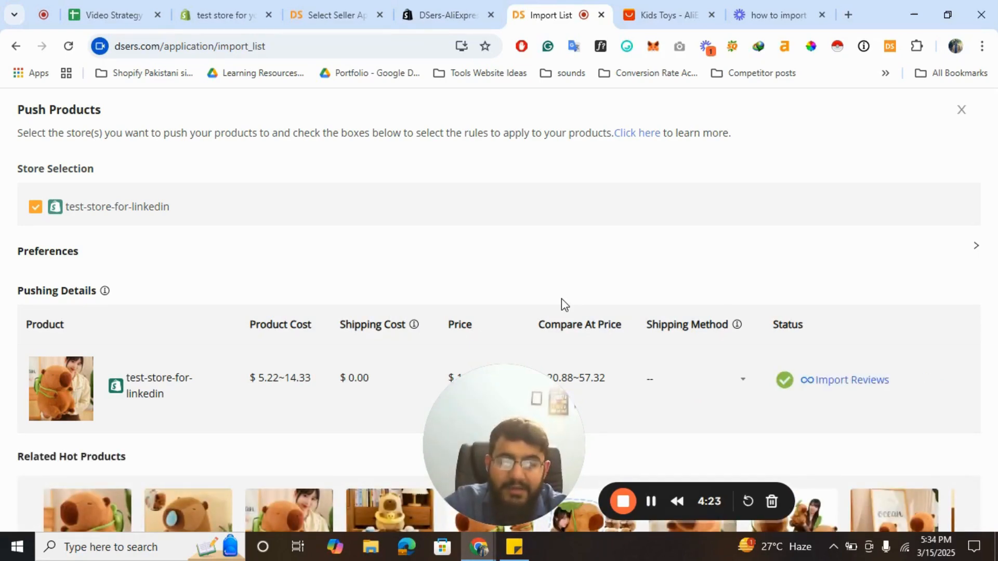
Switch to the Shopify admin and check the pushed product in the store's product list
left_click(234, 11)
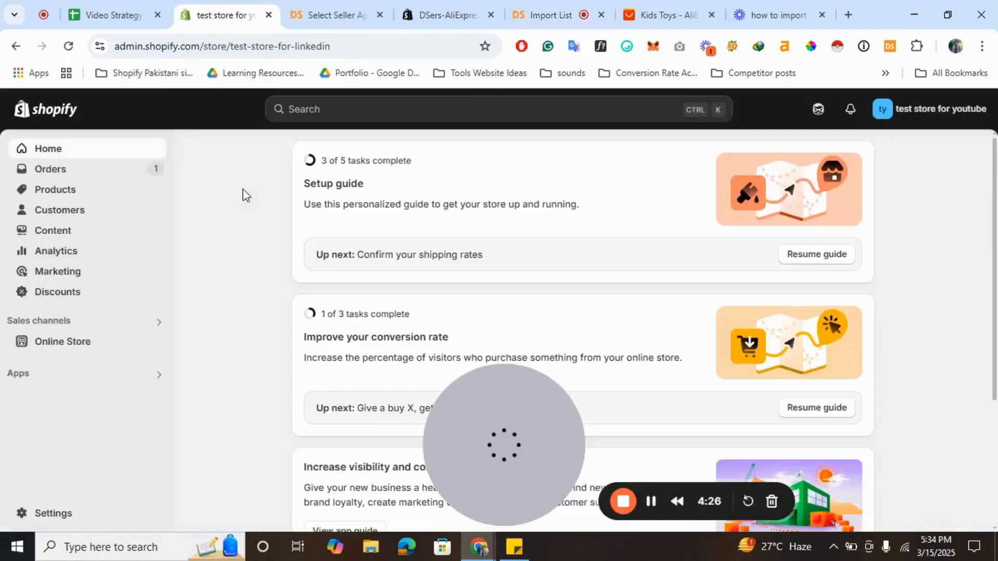
left_click(55, 190)
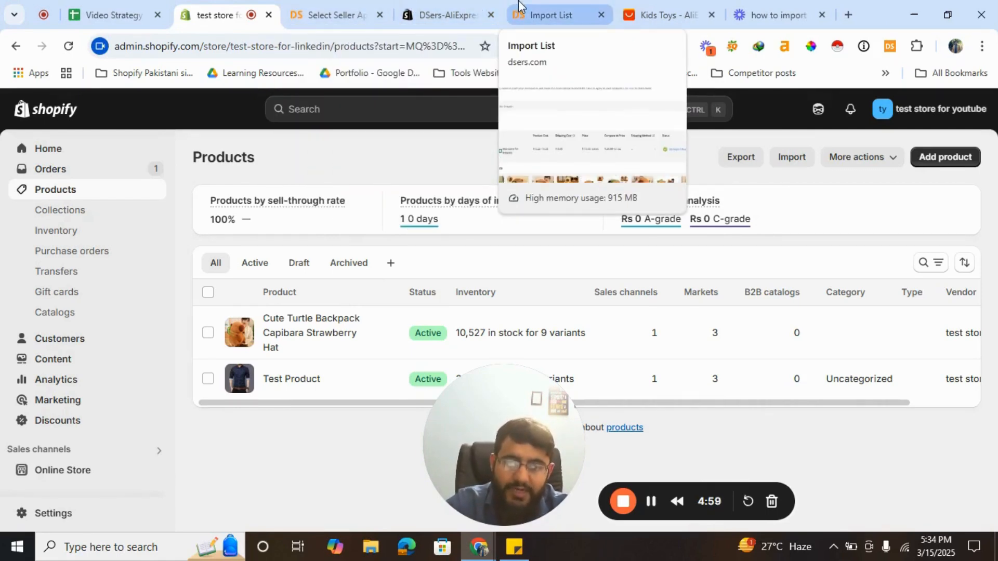
Return to the AliExpress kids toys results and open the Chrome Web Store page of the DSers product importer extension
left_click(662, 8)
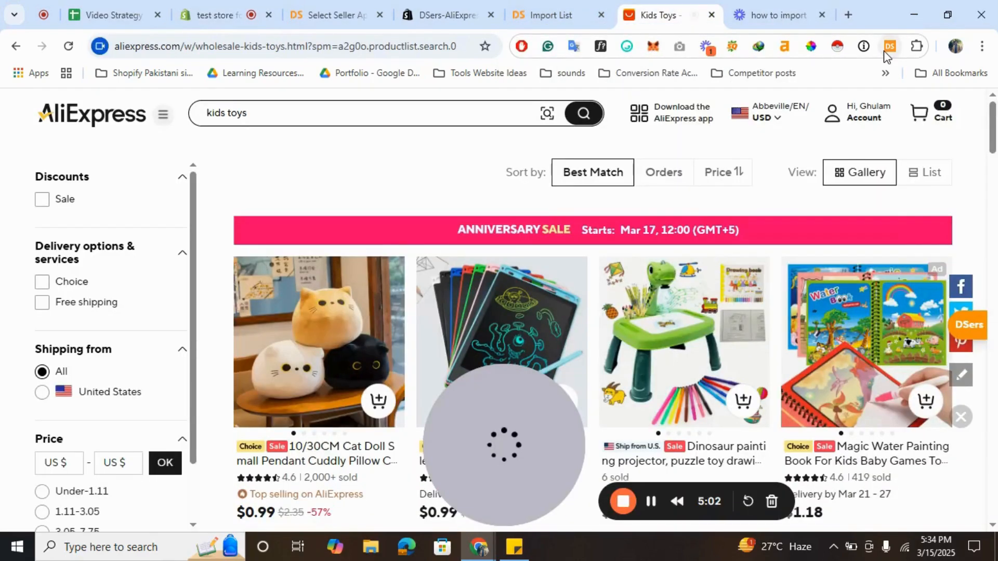
right_click(889, 47)
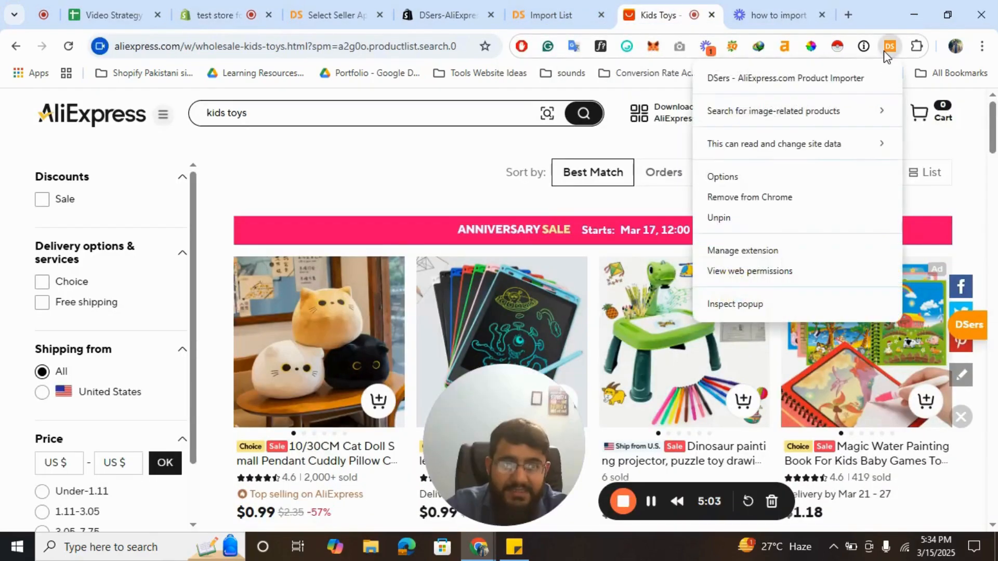
left_click(836, 77)
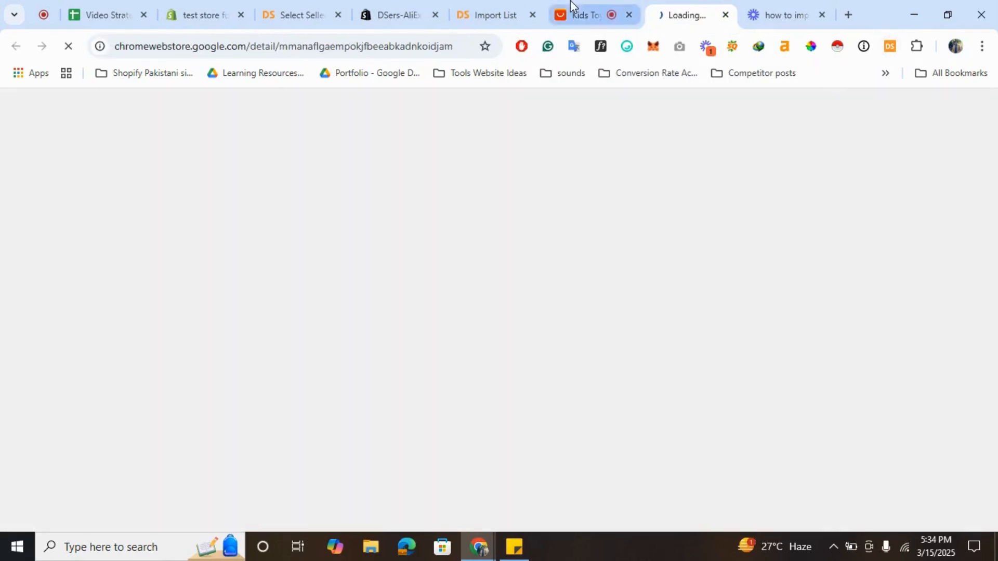
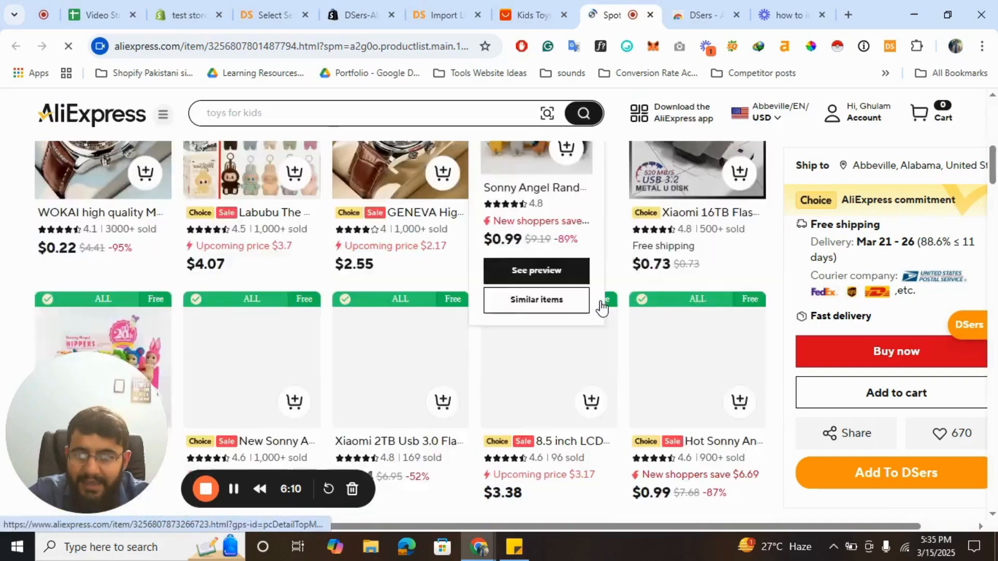
Review the Sonny Angel blind box listing's customer reviews, specifications, description and supplier explanation
scroll(378, 414, "up", 2)
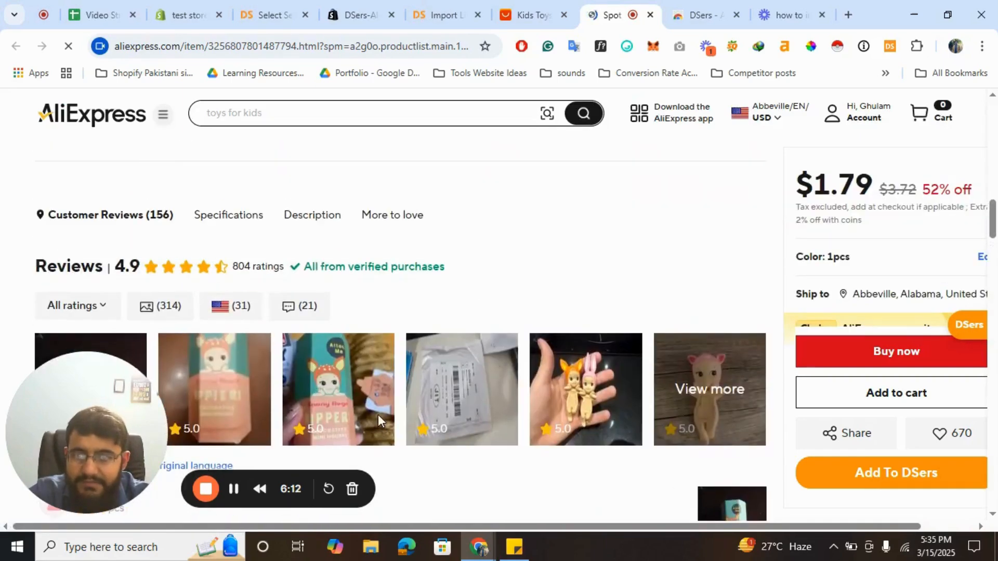
left_click(298, 216)
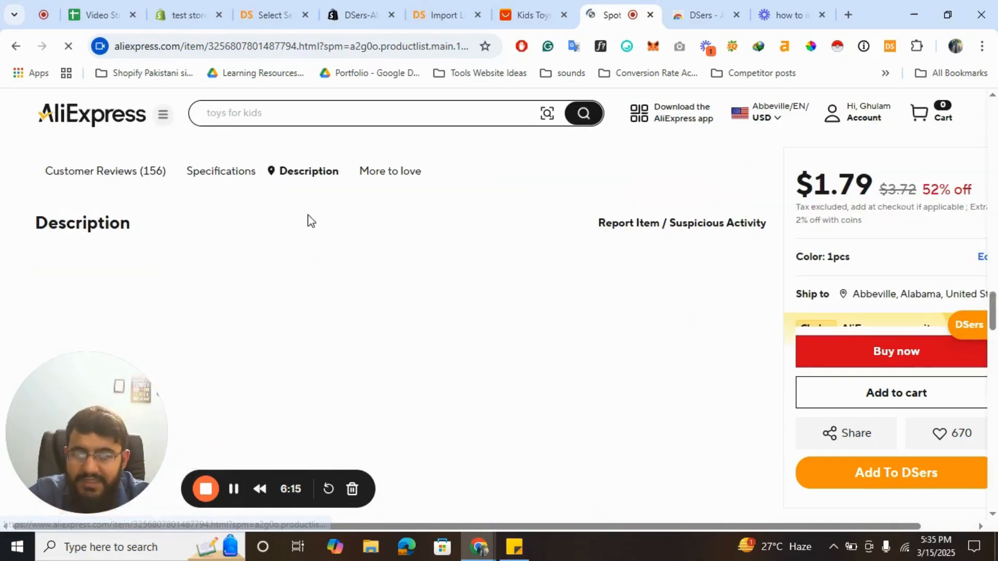
left_click(233, 176)
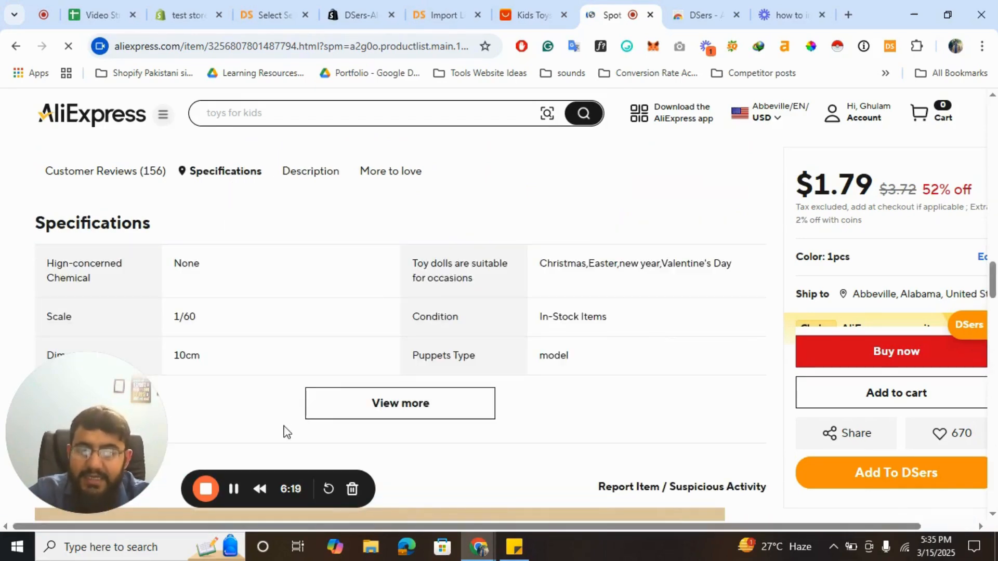
scroll(397, 348, "up", 10)
scroll(397, 348, "down", 5)
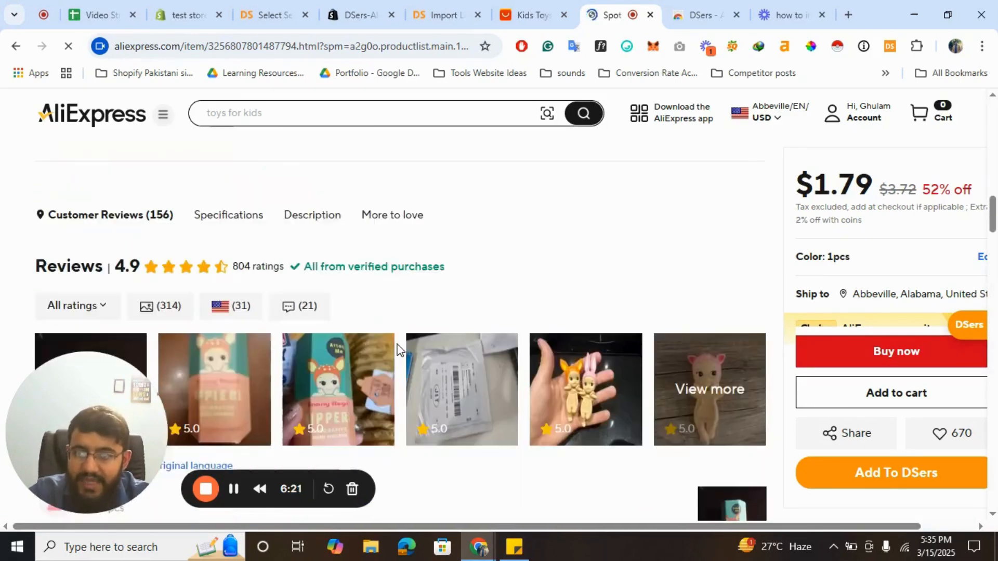
scroll(436, 292, "down", 5)
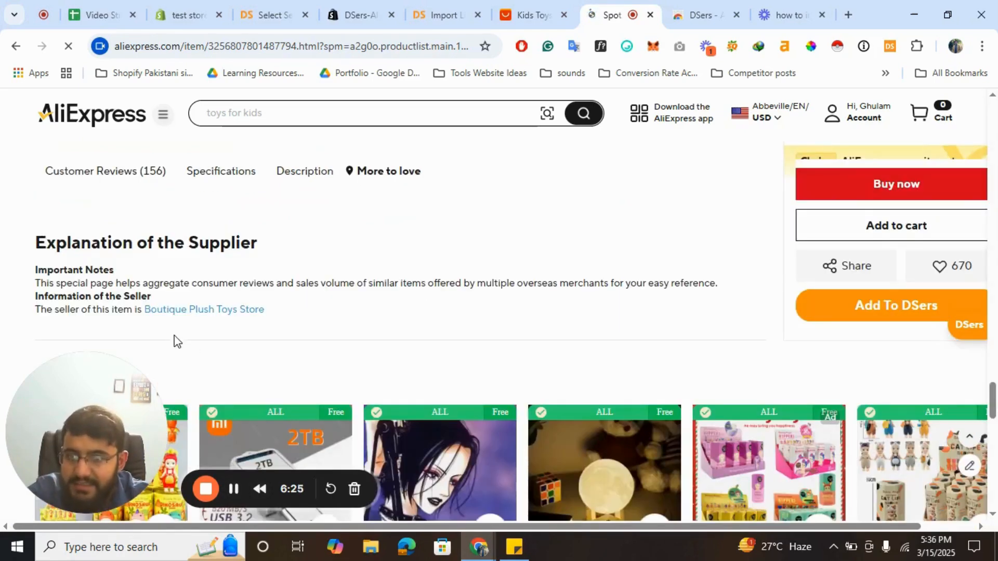
Open the Boutique Plush Toys Store seller information in a new tab, complete the slide verification and view the business details
right_click(208, 319)
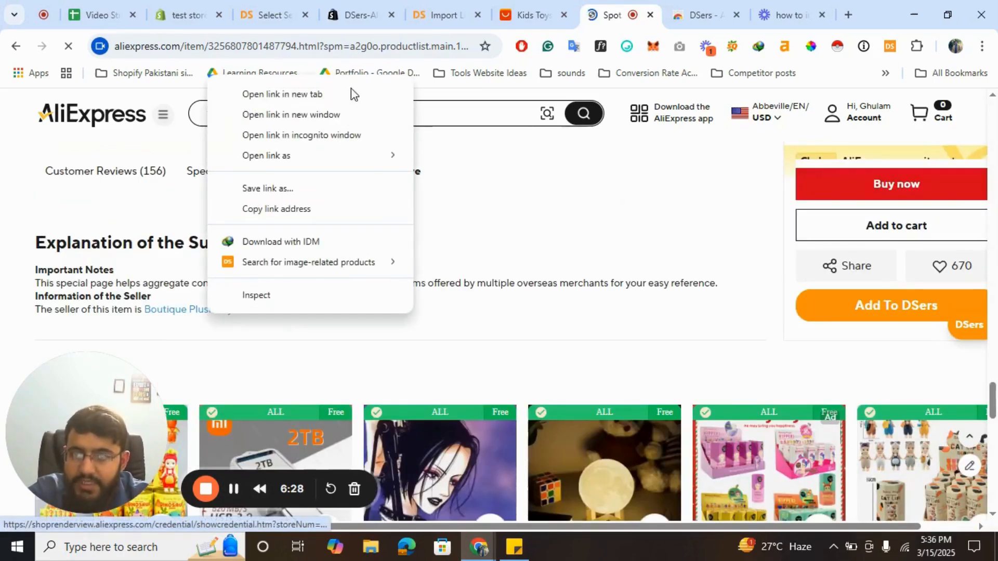
left_click(303, 93)
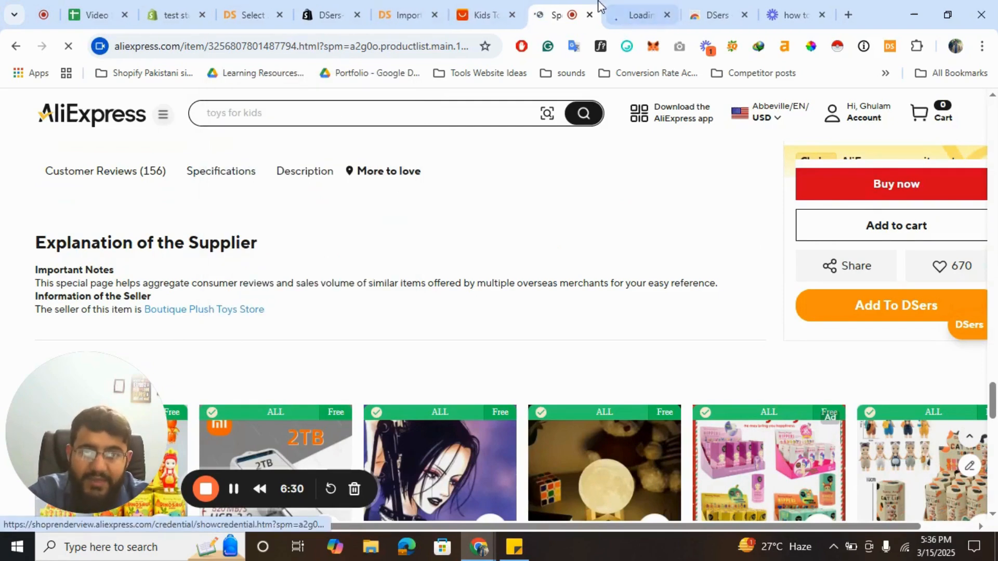
left_click(633, 9)
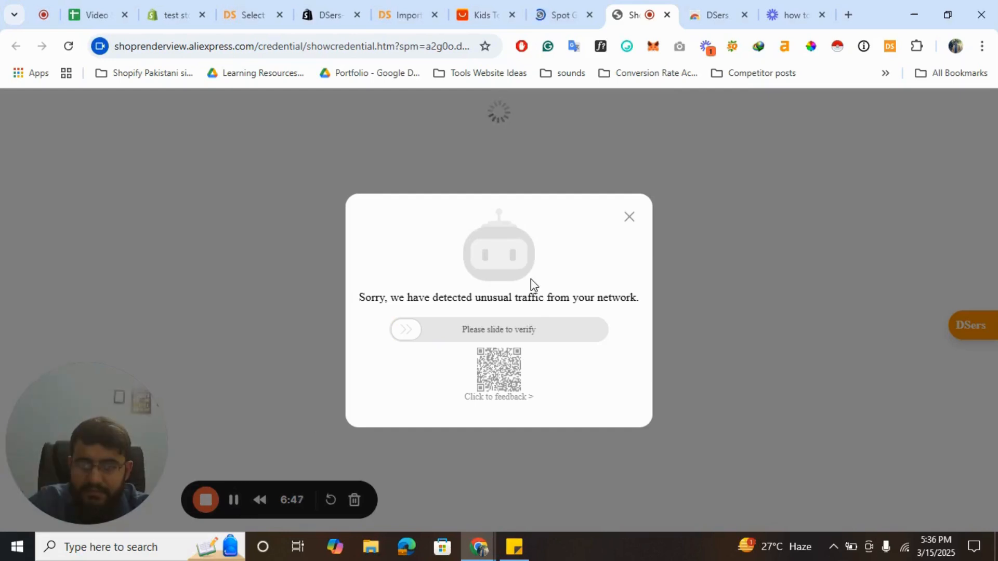
left_click_drag(405, 335, 669, 314)
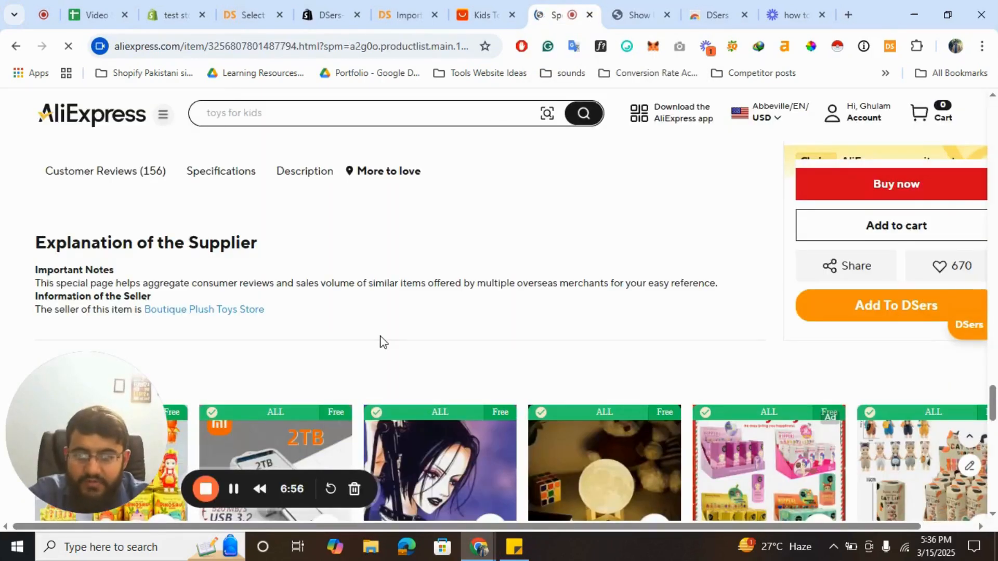
left_click(633, 6)
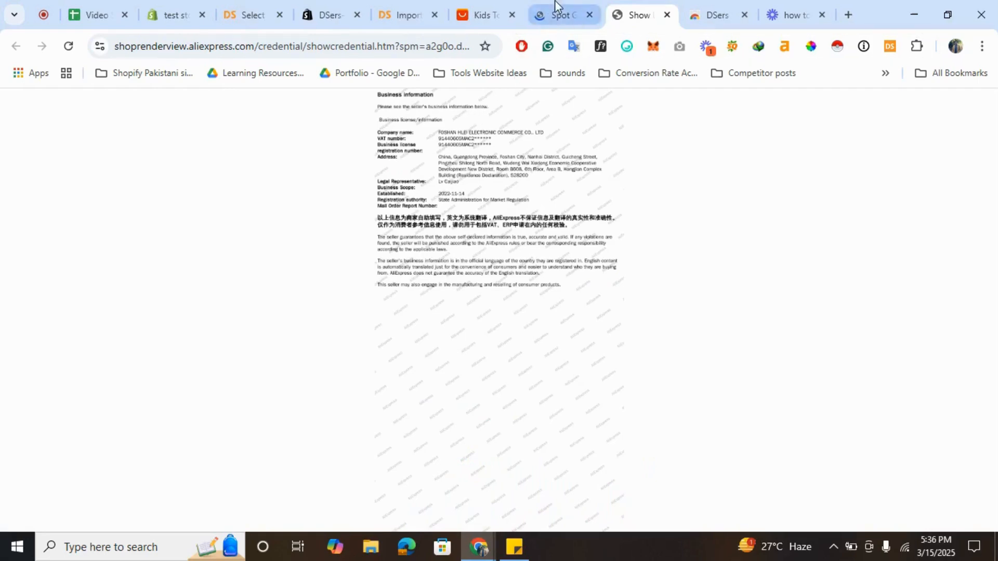
Return to the Sonny Angel Hippers blind box listing, review its price and color options, and add the product to DSers
mouse_move(562, 2)
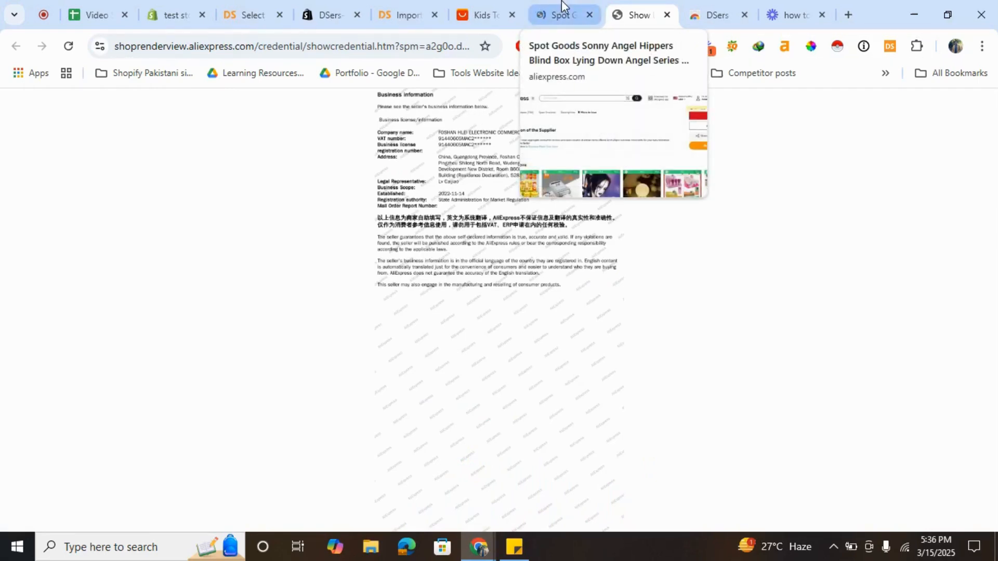
left_click(561, 4)
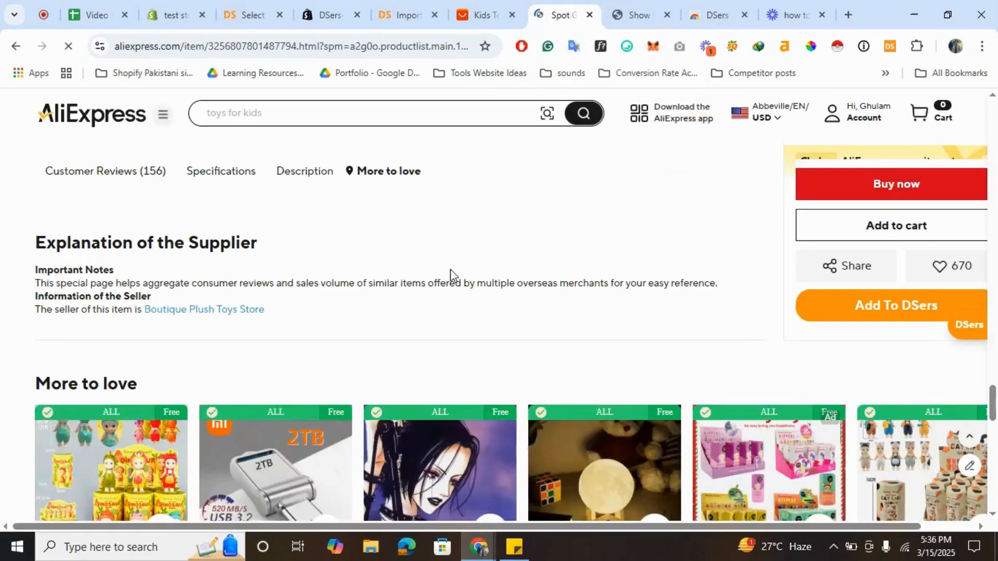
scroll(451, 275, "up", 10)
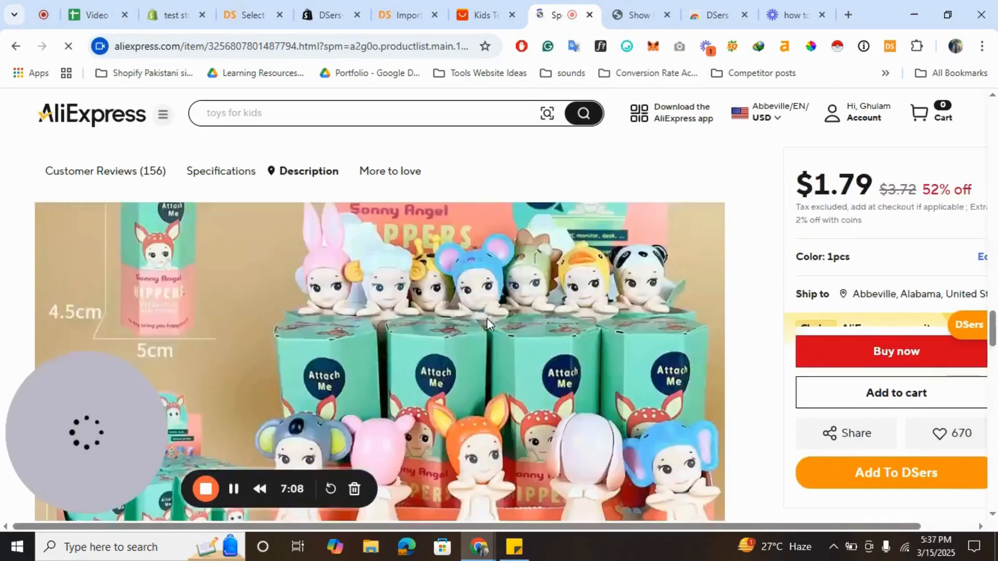
scroll(487, 319, "up", 15)
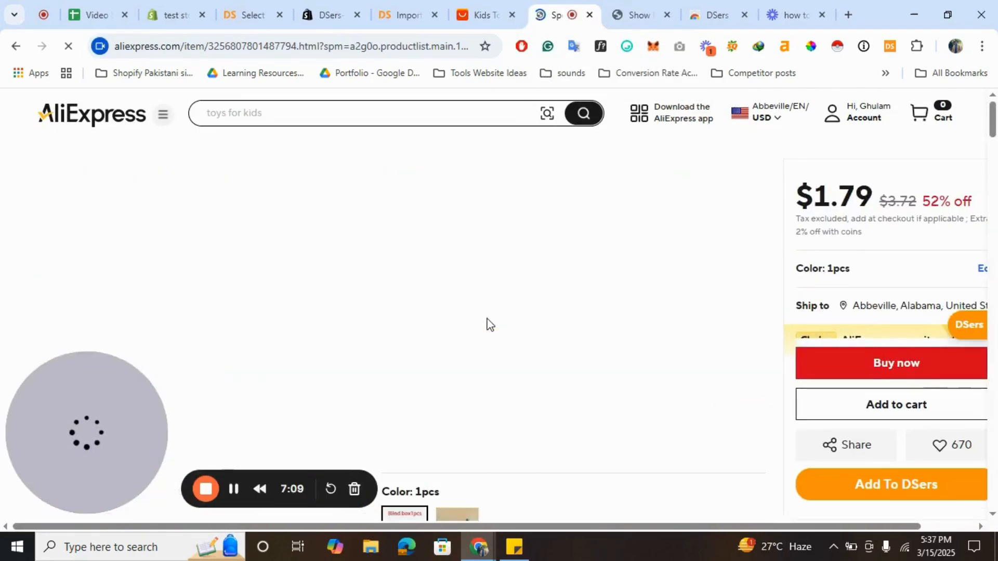
scroll(586, 251, "down", 2)
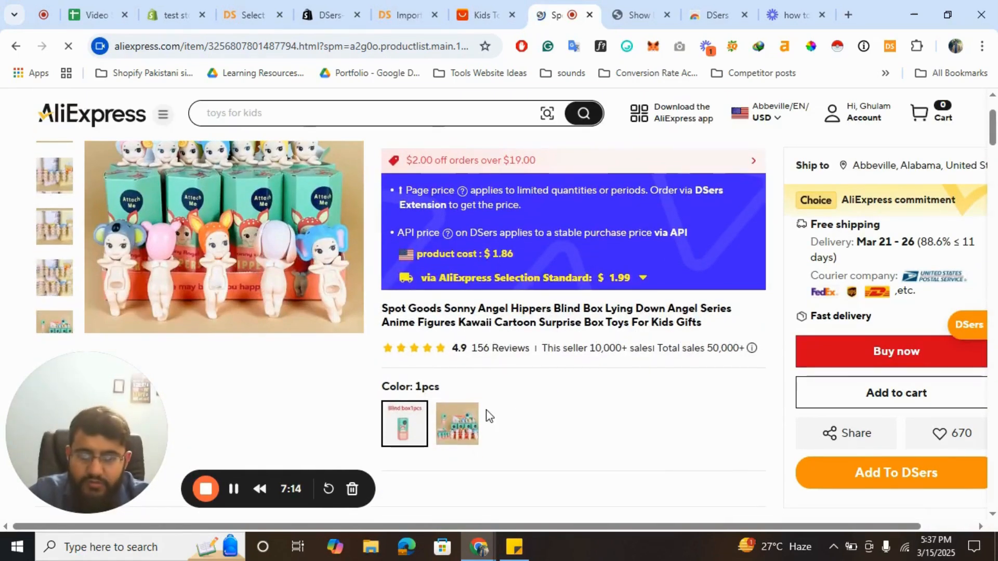
scroll(489, 416, "down", 2)
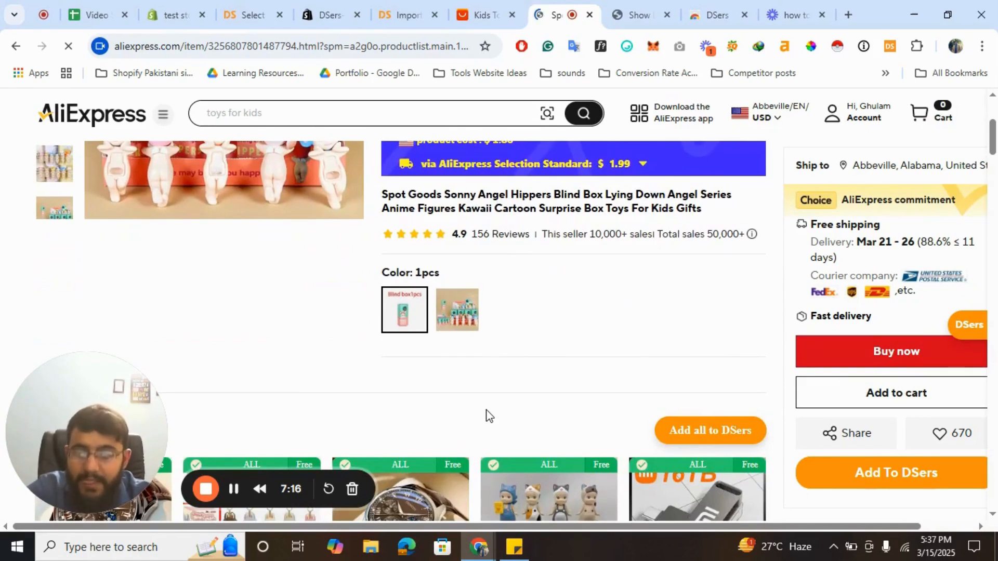
scroll(536, 364, "down", 2)
scroll(557, 355, "up", 4)
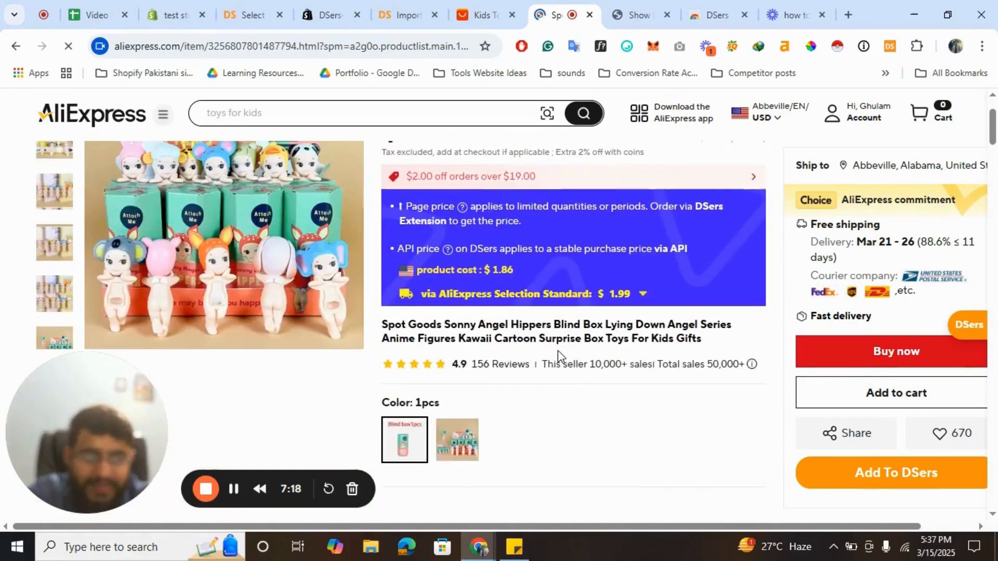
left_click(866, 483)
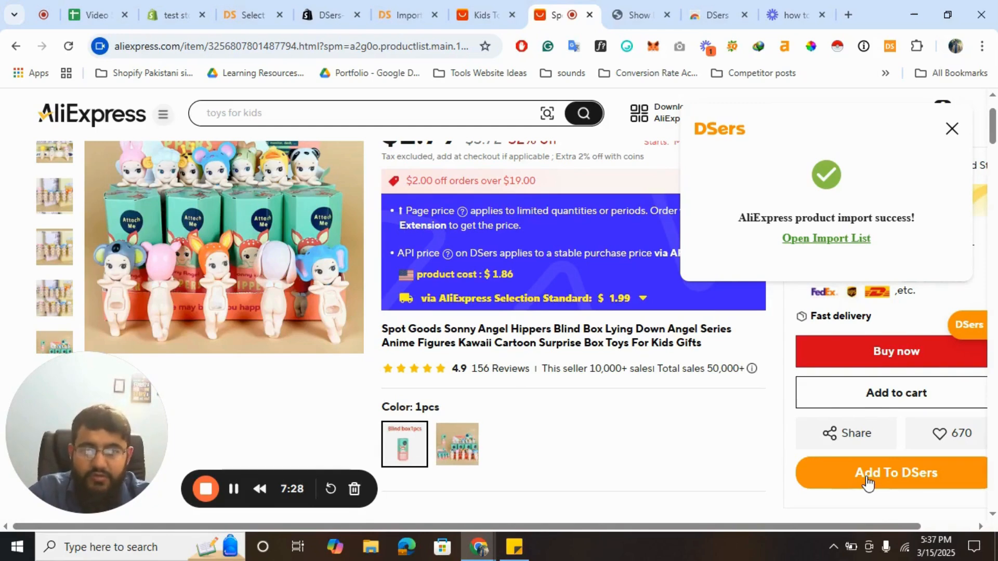
Browse the kids toys search results and open the 12 Inch LCD Writing Tablet listing in a separate tab
left_click(483, 15)
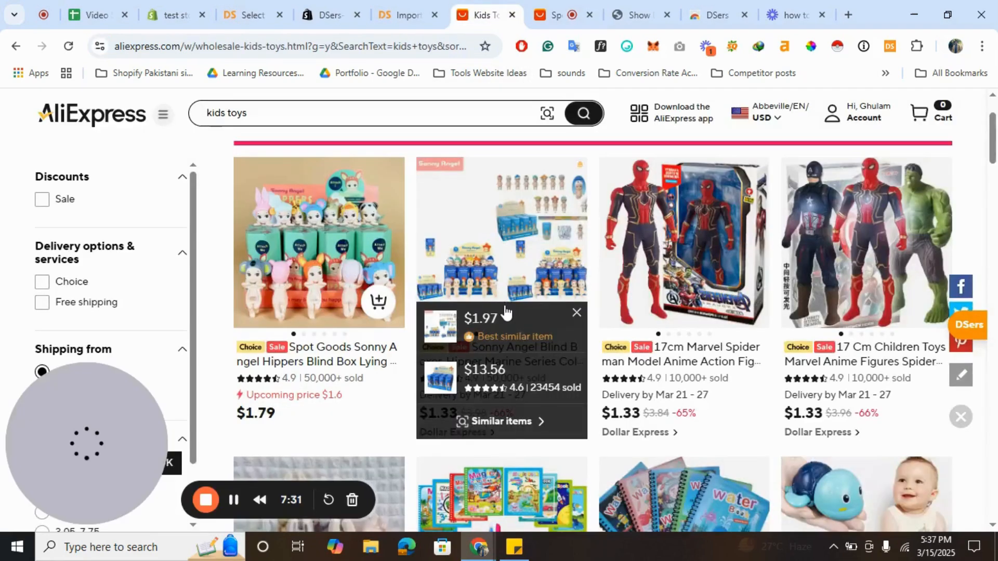
scroll(505, 312, "down", 1)
scroll(744, 356, "down", 10)
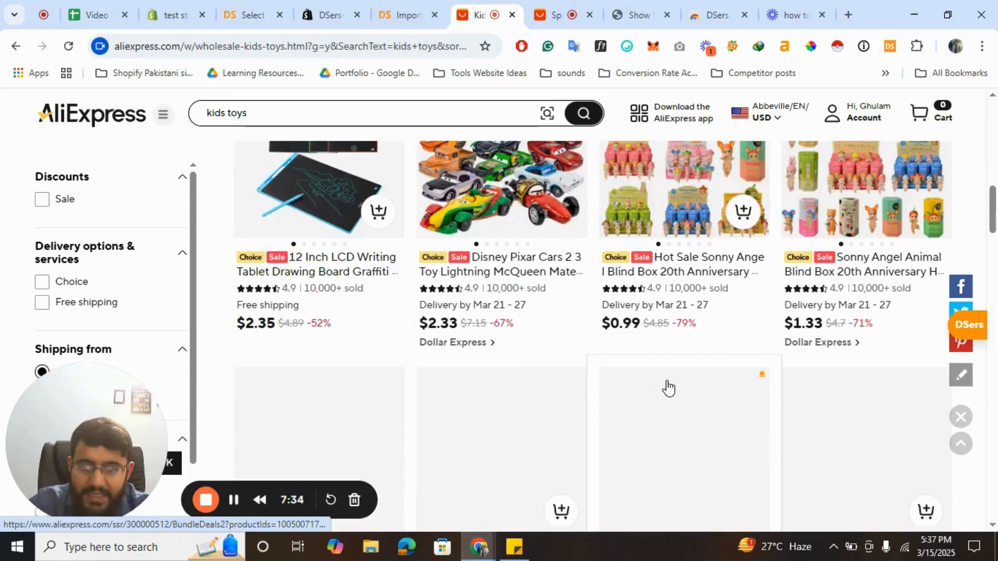
scroll(665, 386, "up", 2)
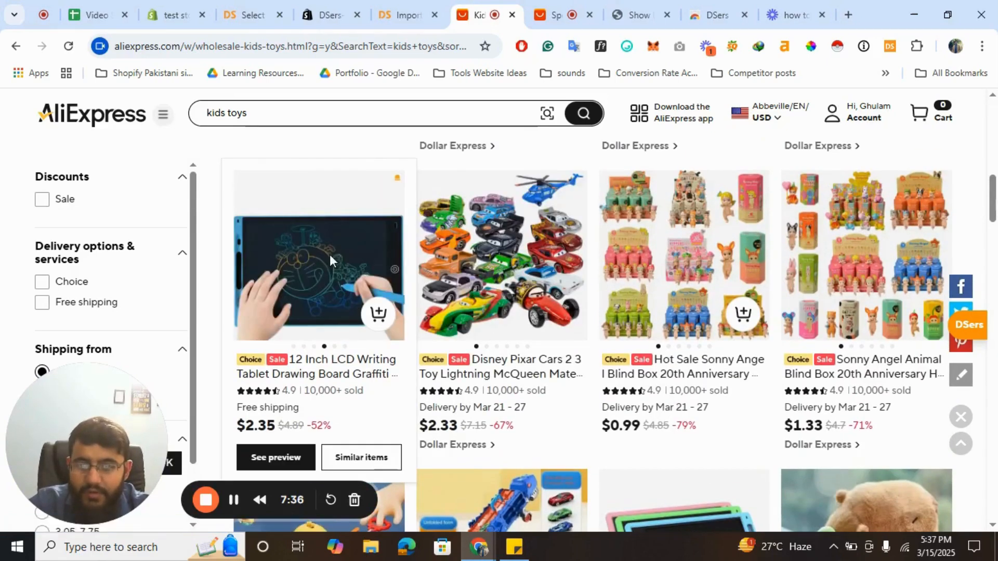
left_click(330, 260)
left_click(450, 6)
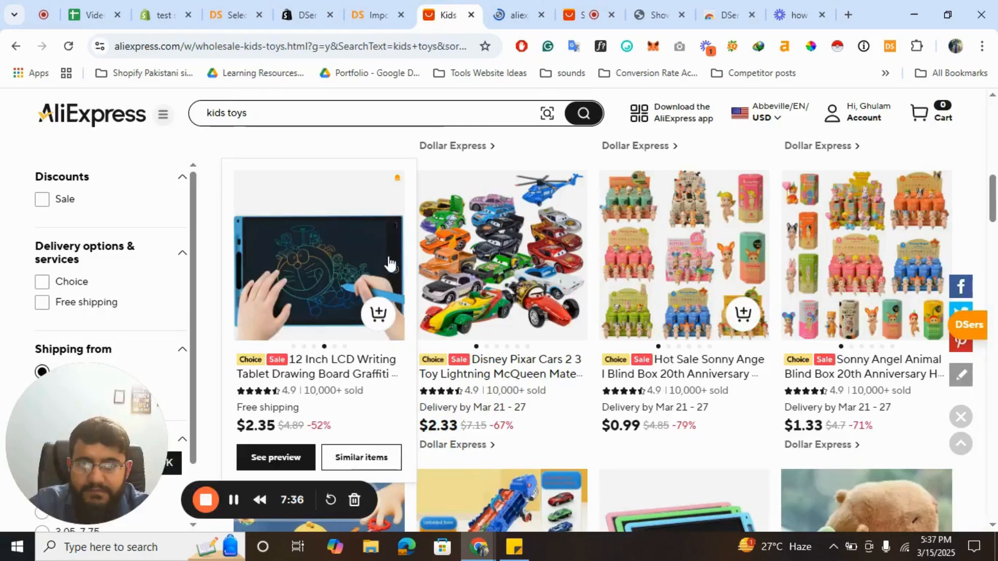
left_click(393, 269)
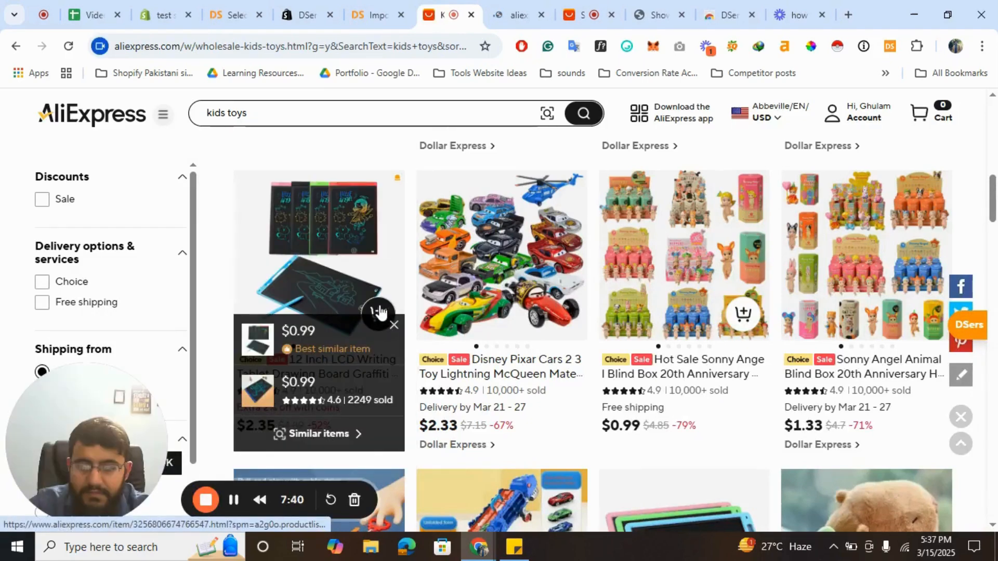
Open the 12 Inch LCD Writing Tablet listing and review its delivery terms, related items, customer reviews and specifications
left_click(394, 326)
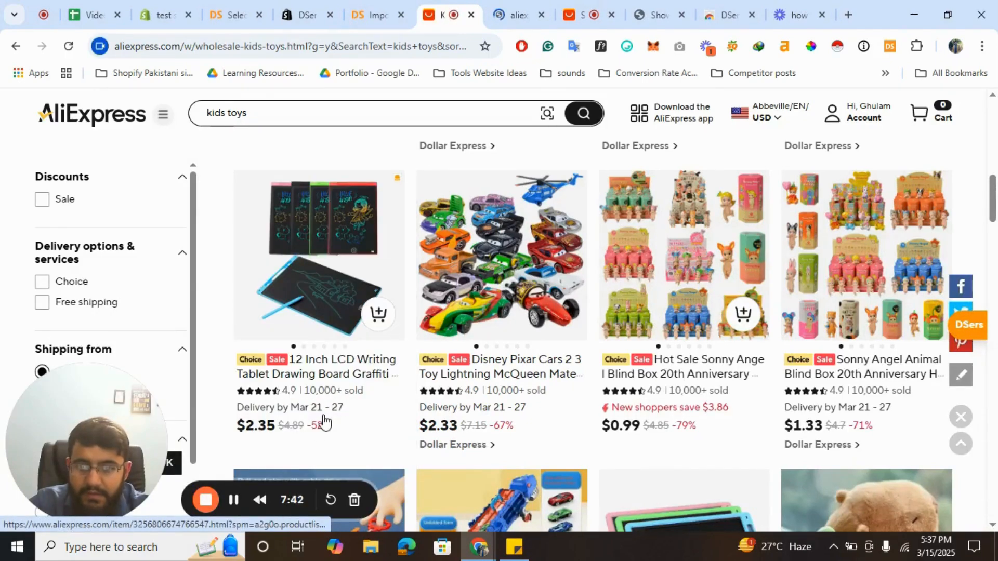
left_click(512, 7)
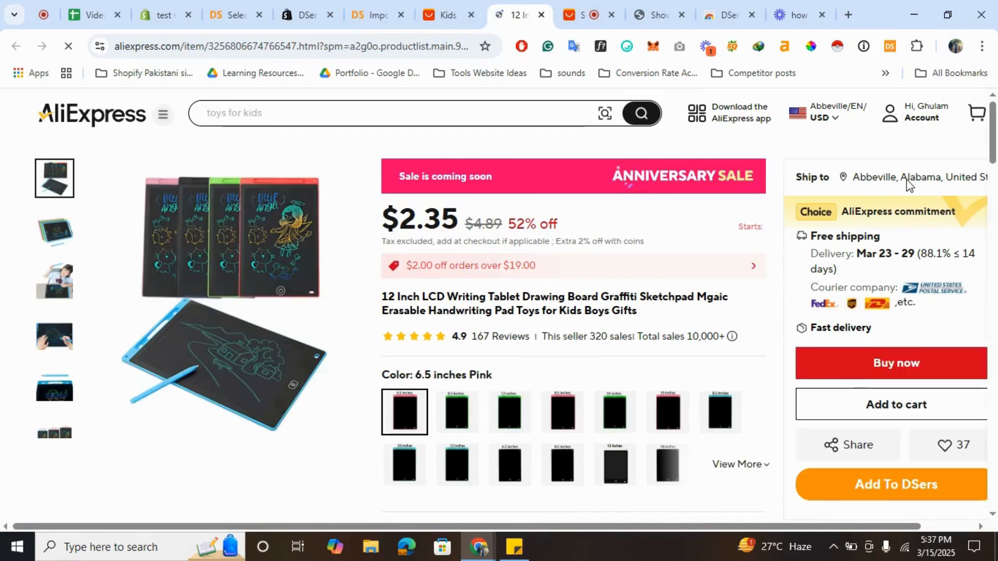
scroll(856, 317, "down", 4)
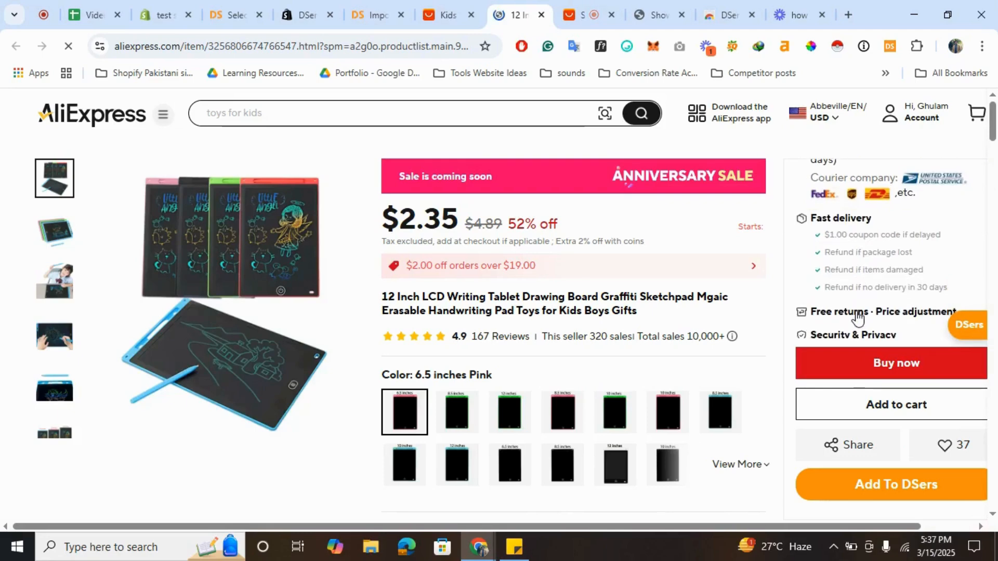
scroll(883, 240, "down", 3)
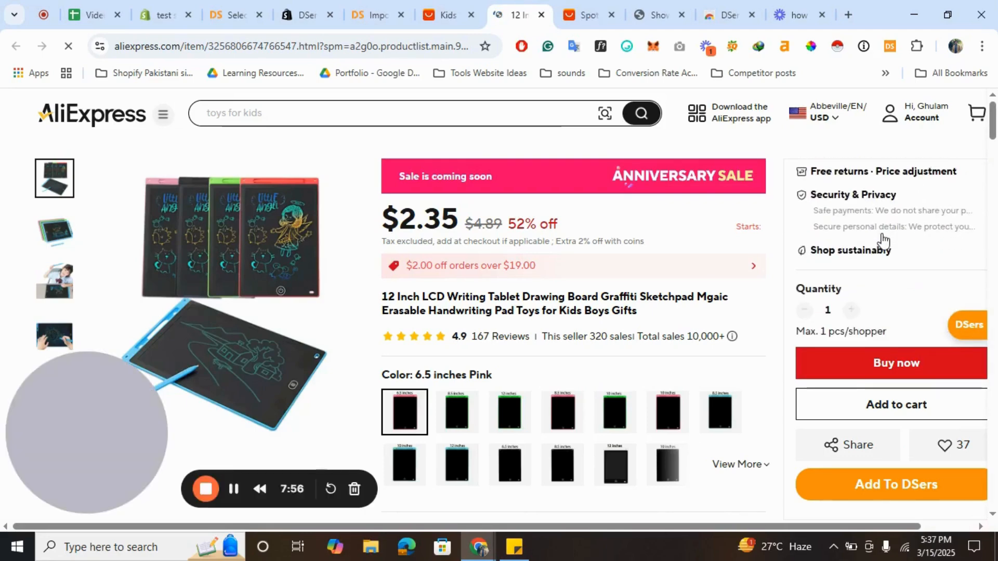
scroll(746, 322, "down", 10)
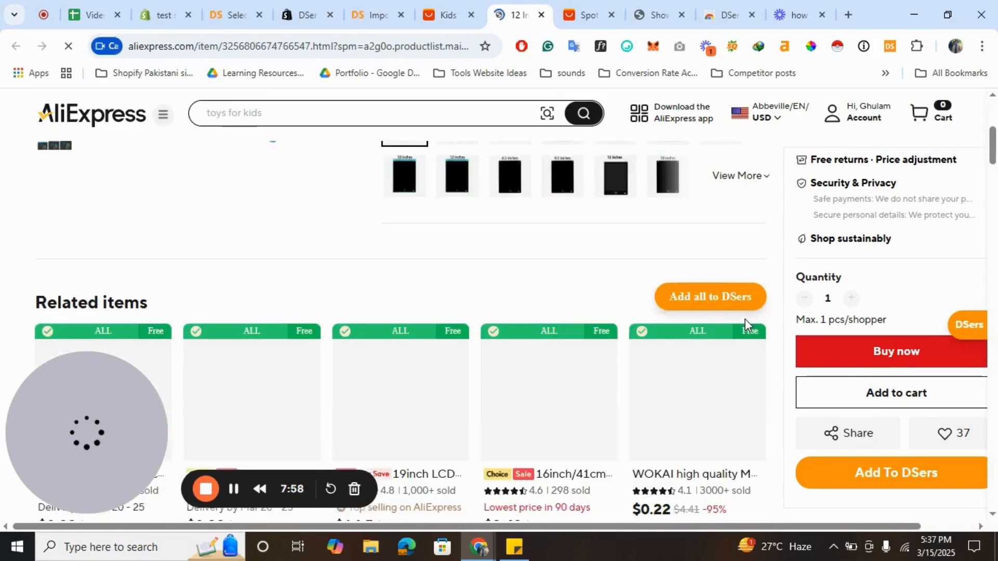
scroll(745, 323, "down", 10)
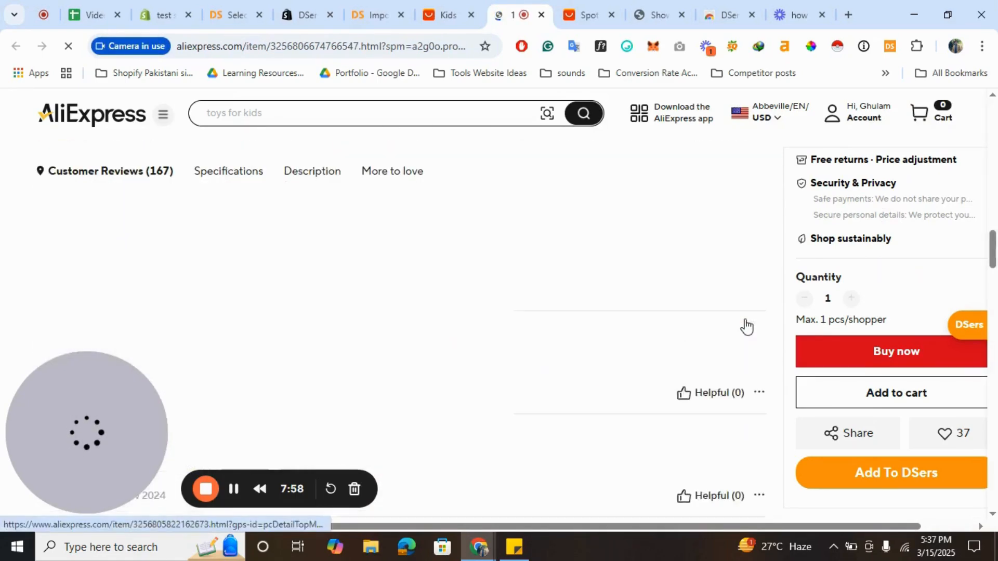
scroll(744, 319, "down", 10)
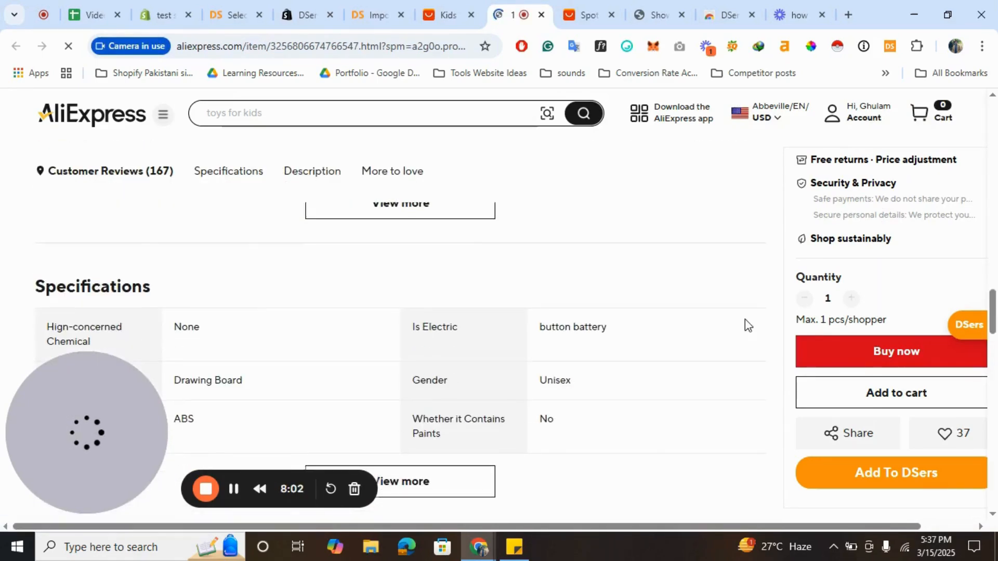
Examine the LCD writing tablet's description, supplier explanation and the similar products suggested under More to love
scroll(744, 319, "down", 5)
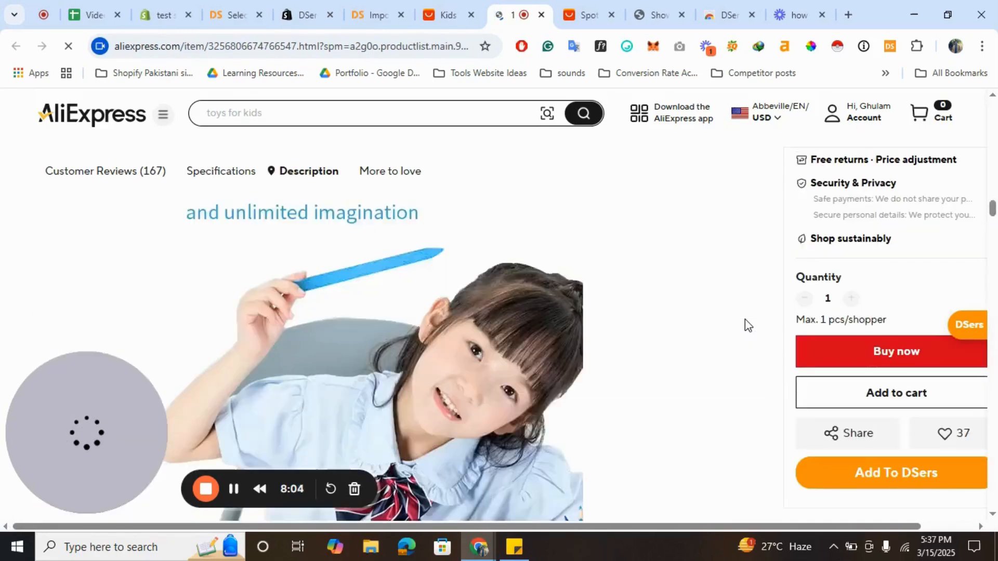
scroll(744, 319, "up", 4)
scroll(744, 319, "down", 1)
scroll(744, 319, "down", 10)
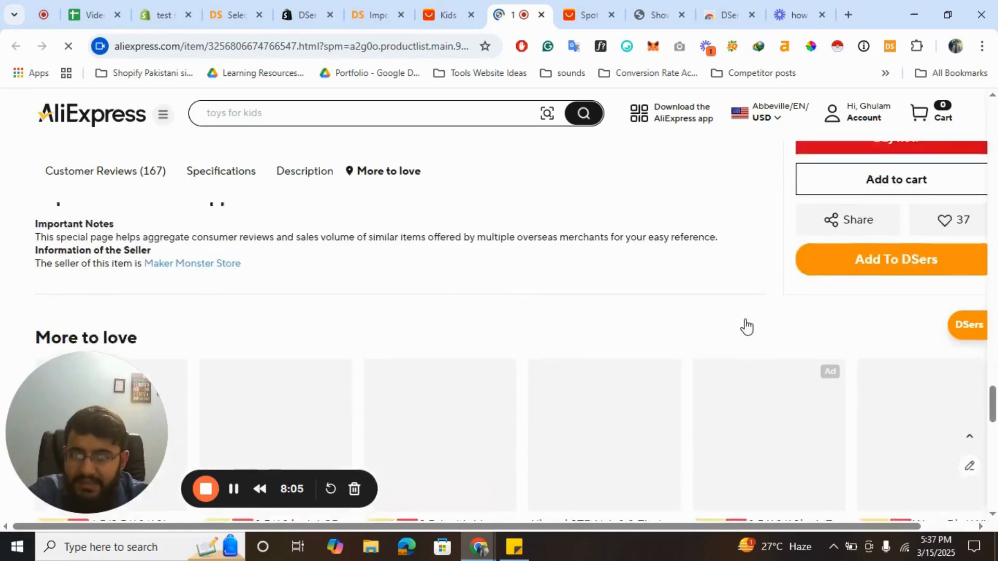
scroll(744, 319, "up", 1)
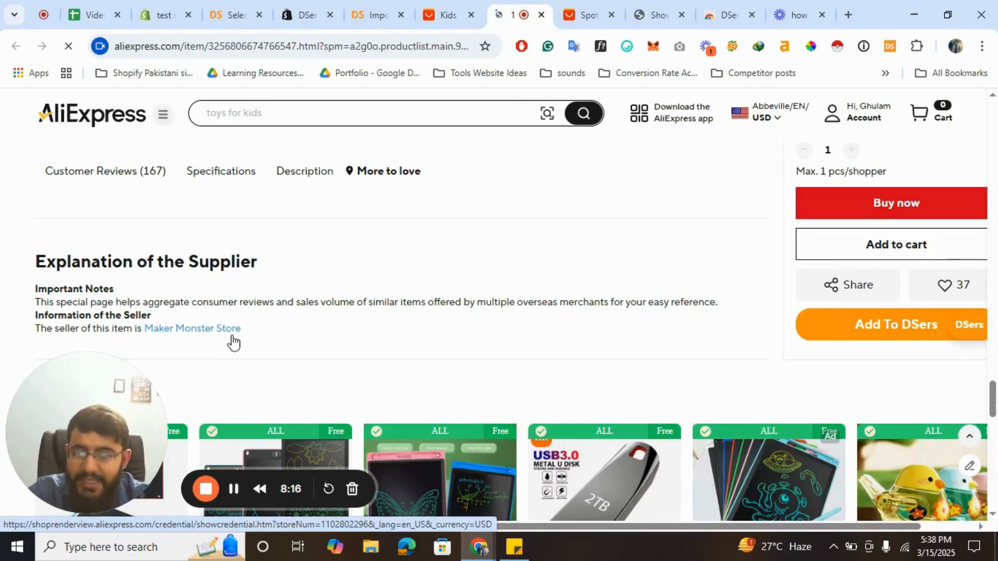
scroll(385, 308, "down", 5)
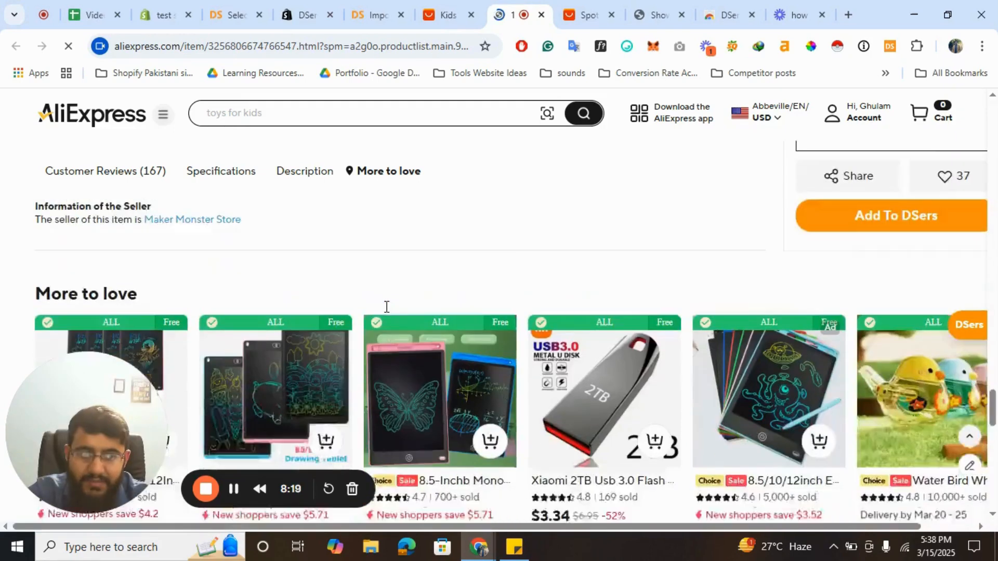
scroll(385, 311, "up", 2)
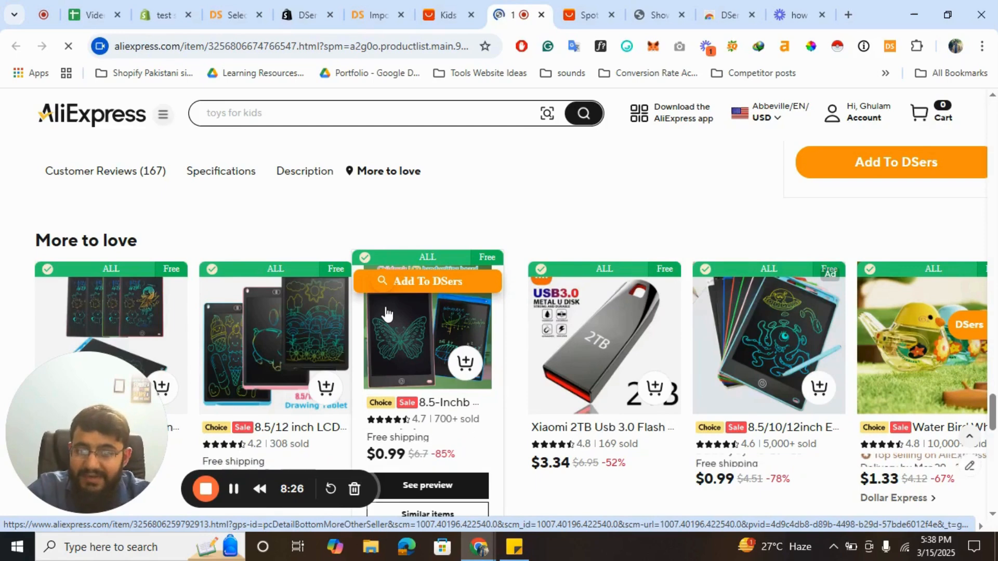
Return to the main details of the 12 Inch LCD Writing Tablet listing and add the product to DSers
scroll(854, 283, "up", 5)
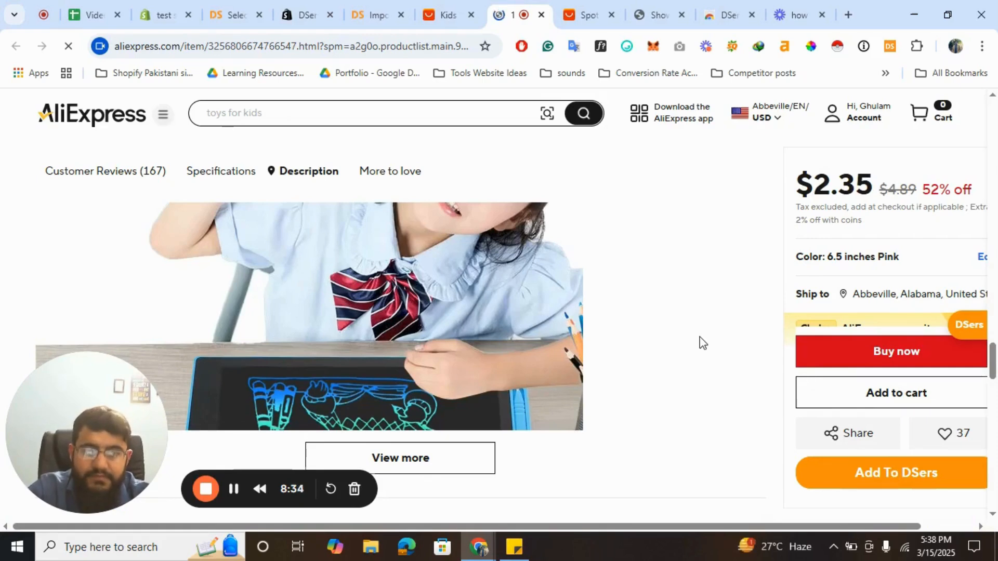
scroll(702, 343, "up", 5)
scroll(699, 336, "up", 10)
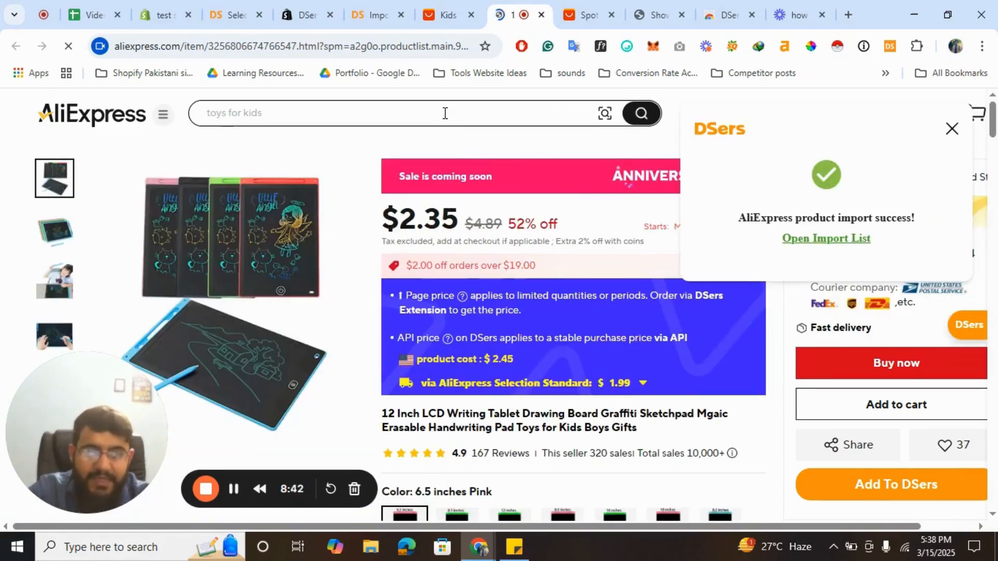
Switch to the DSers import list and close the Push Products window of the capybara backpack toy
left_click(376, 11)
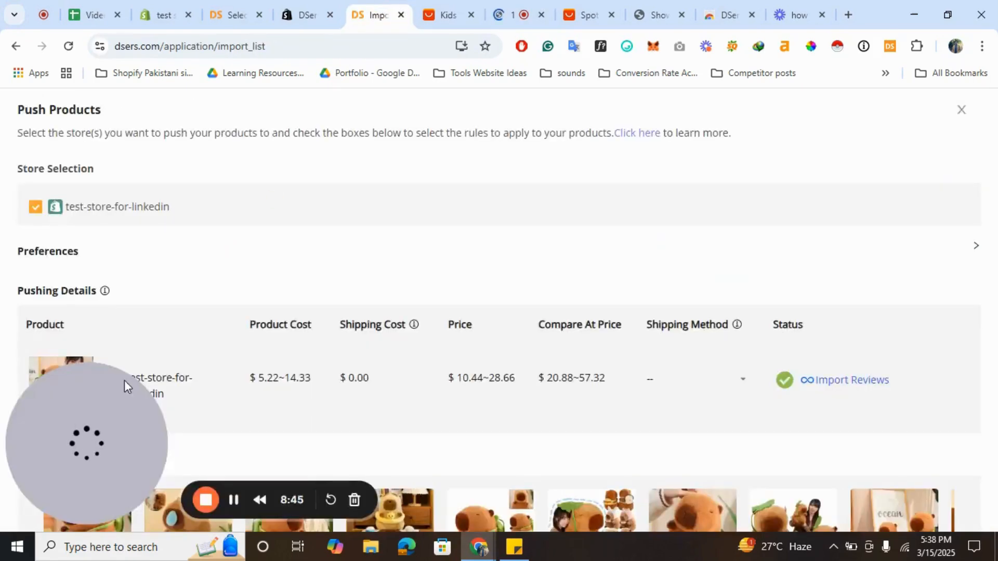
left_click_drag(85, 436, 477, 347)
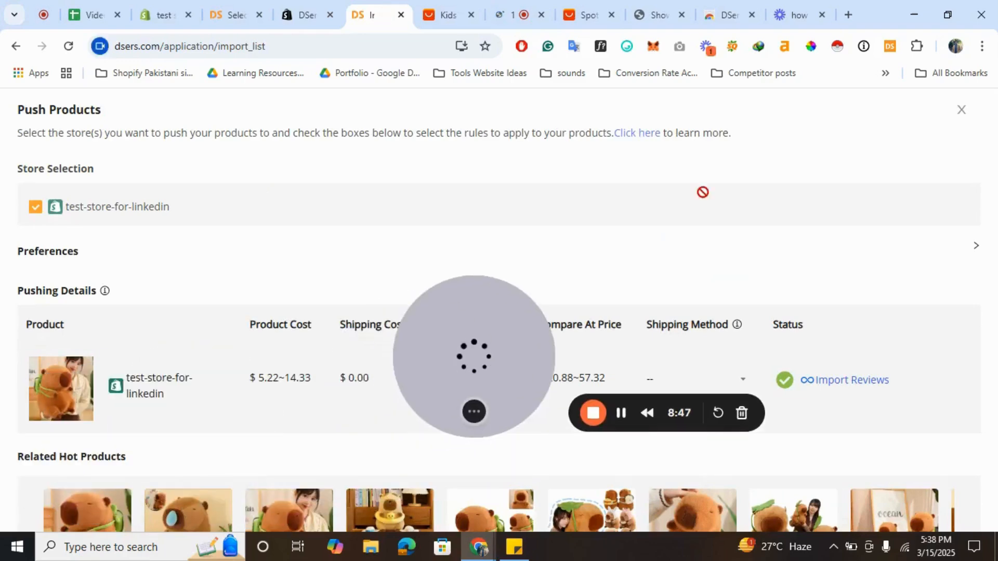
scroll(824, 278, "down", 3)
scroll(824, 278, "up", 3)
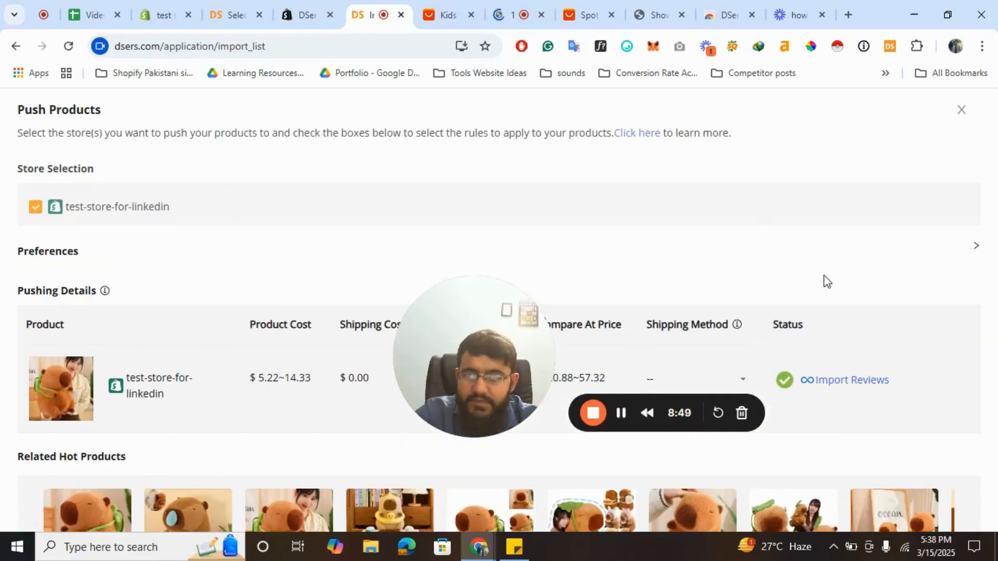
left_click(959, 111)
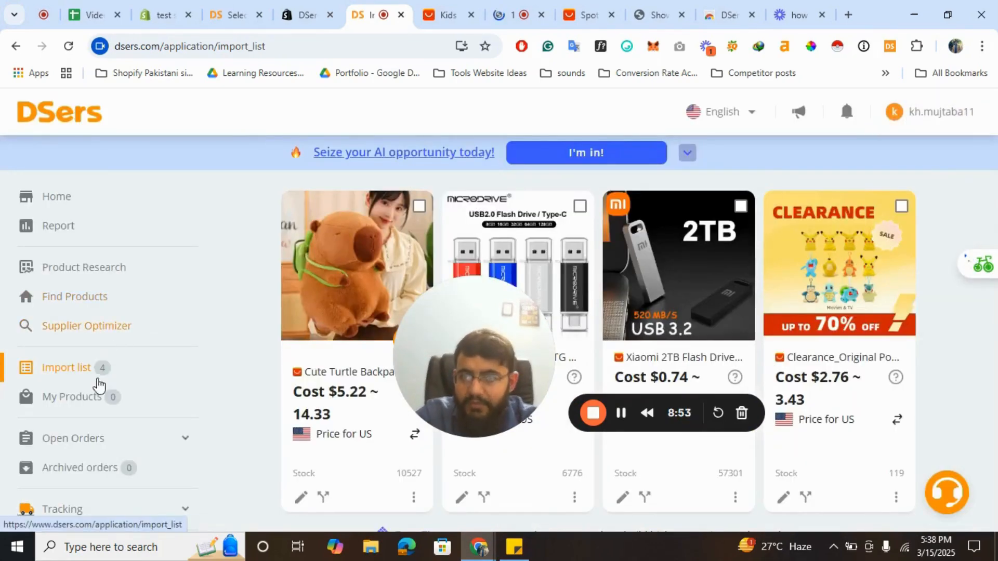
Reload the DSers import list to load the newly added products, and briefly revisit the AliExpress kids toys search results
scroll(236, 340, "up", 3)
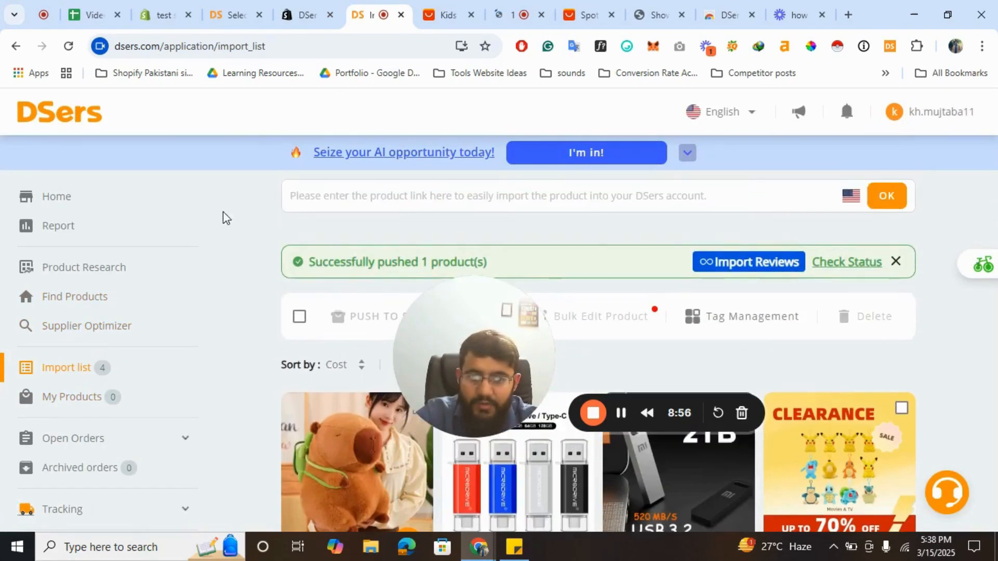
left_click(227, 46)
key("Return")
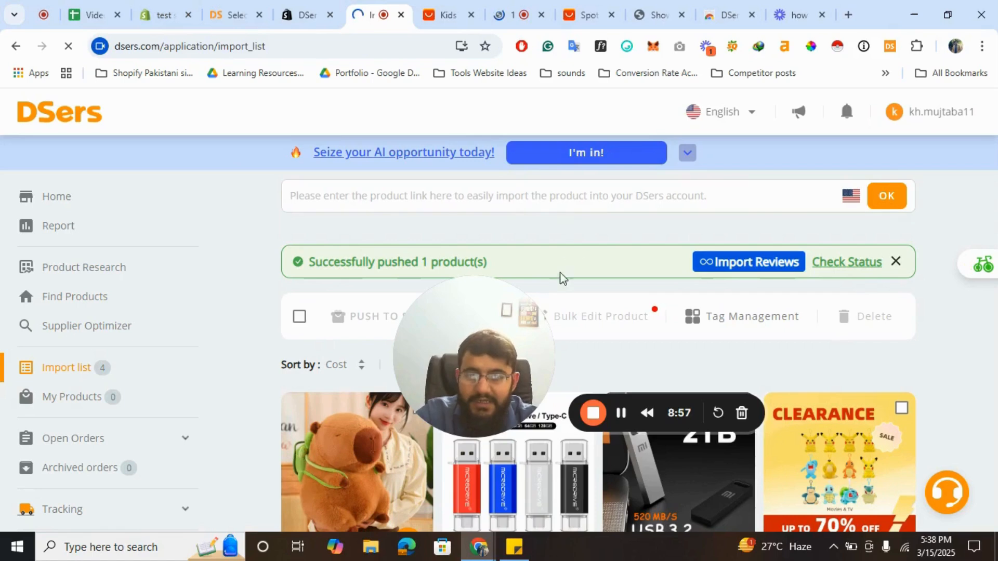
left_click_drag(502, 334, 763, 241)
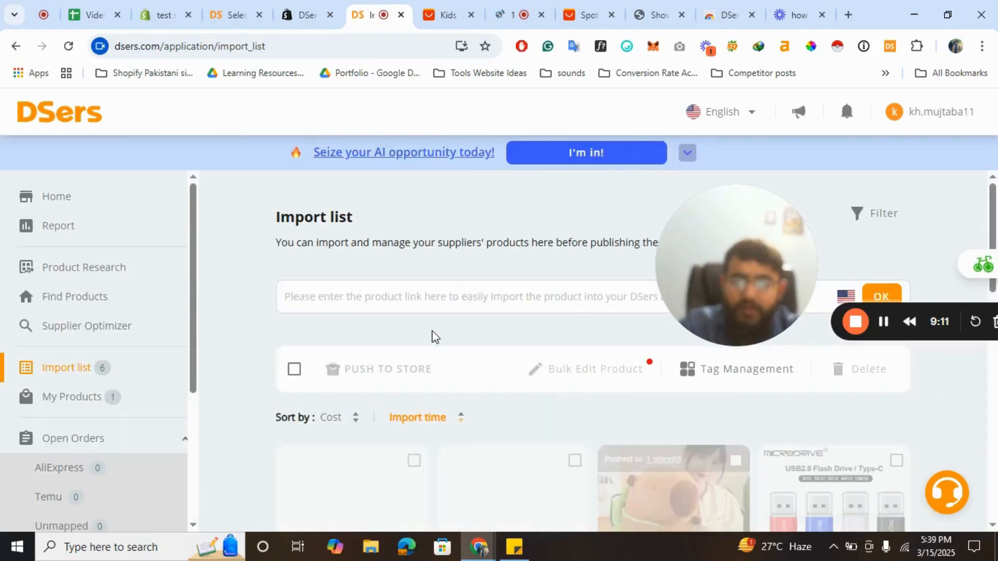
scroll(431, 330, "down", 3)
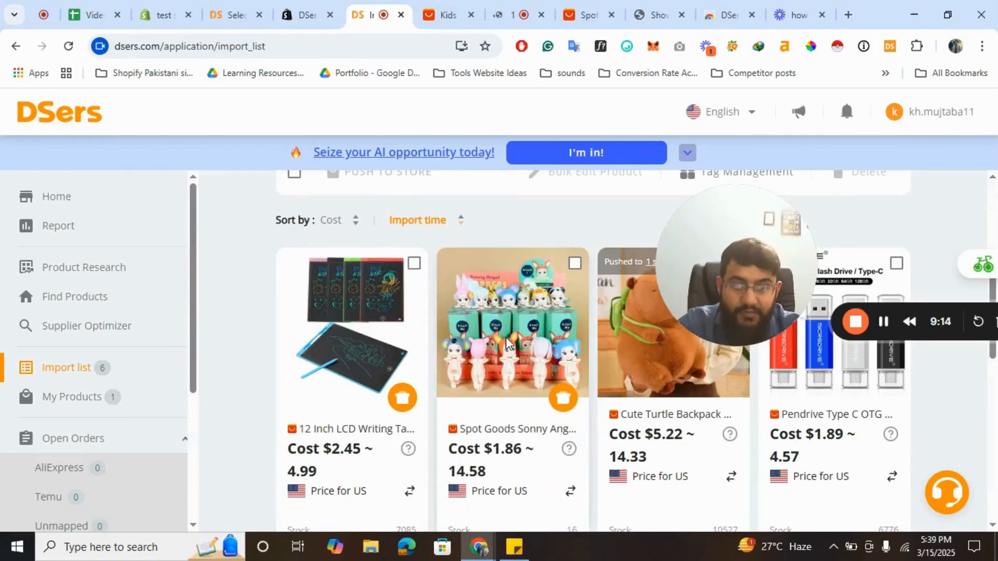
left_click(443, 10)
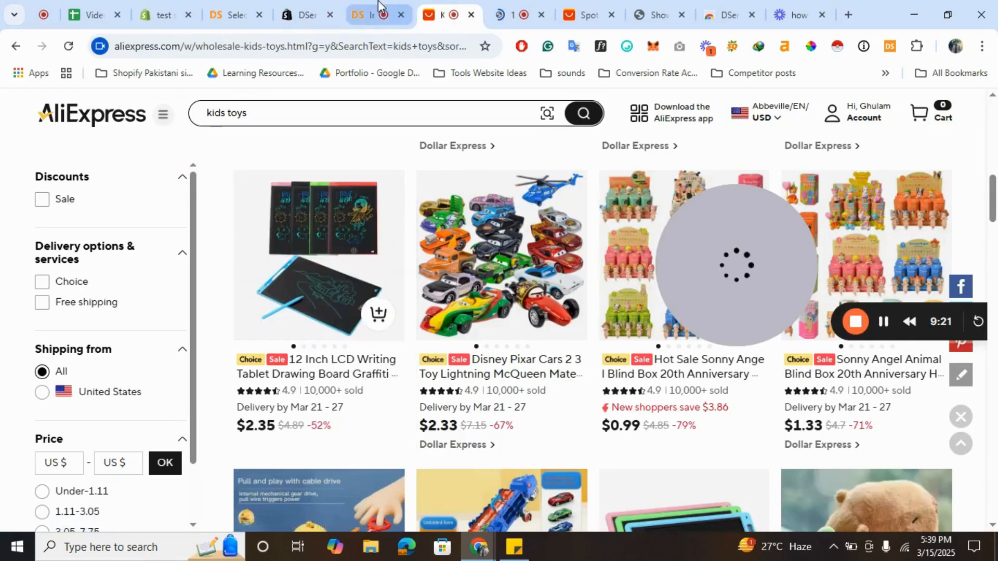
left_click(379, 9)
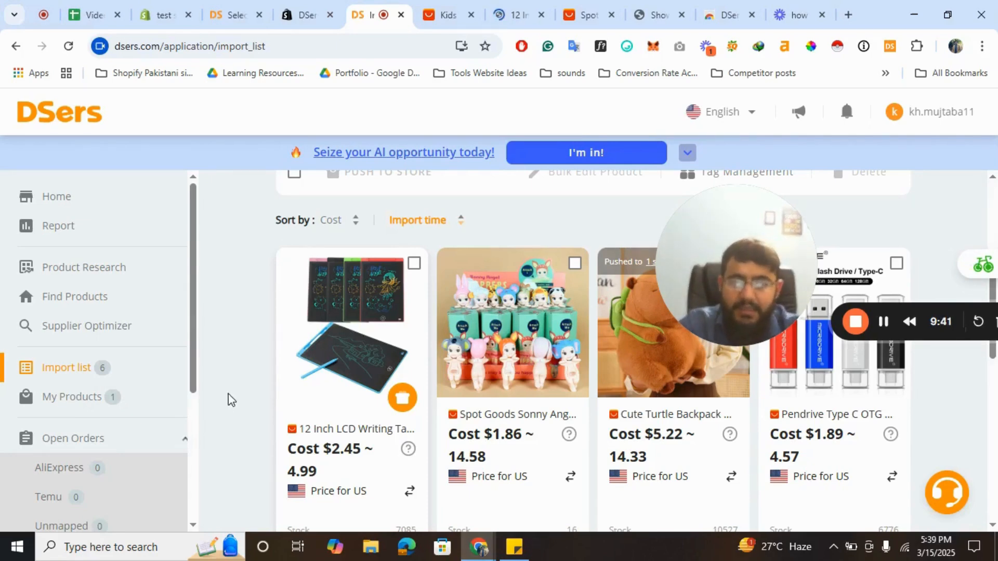
Push the 12 Inch LCD Writing Tablet from the import list to test-store-for-linkedin with the preset preferences
scroll(341, 399, "down", 1)
scroll(343, 397, "up", 2)
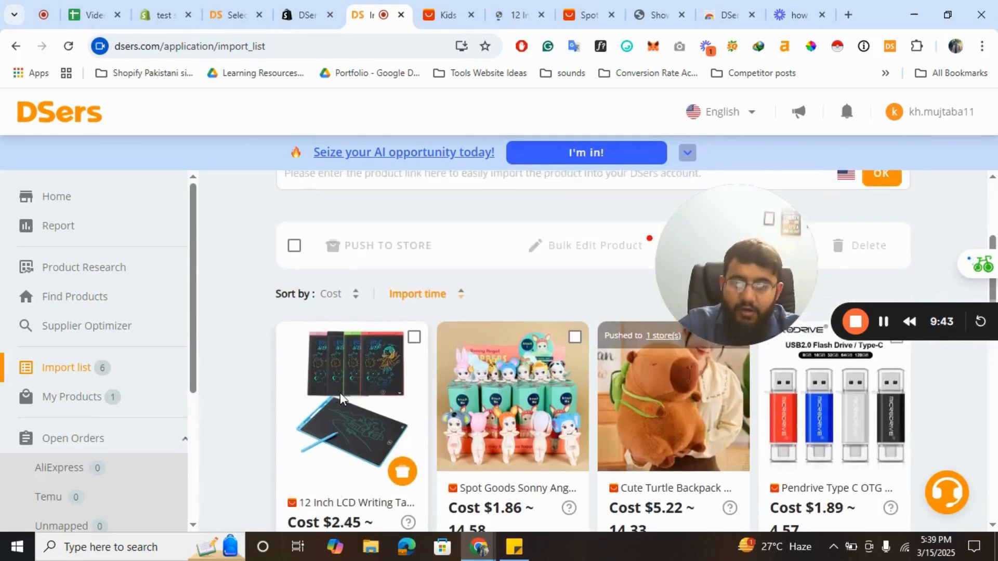
scroll(345, 397, "down", 3)
scroll(382, 332, "up", 3)
scroll(389, 368, "down", 1)
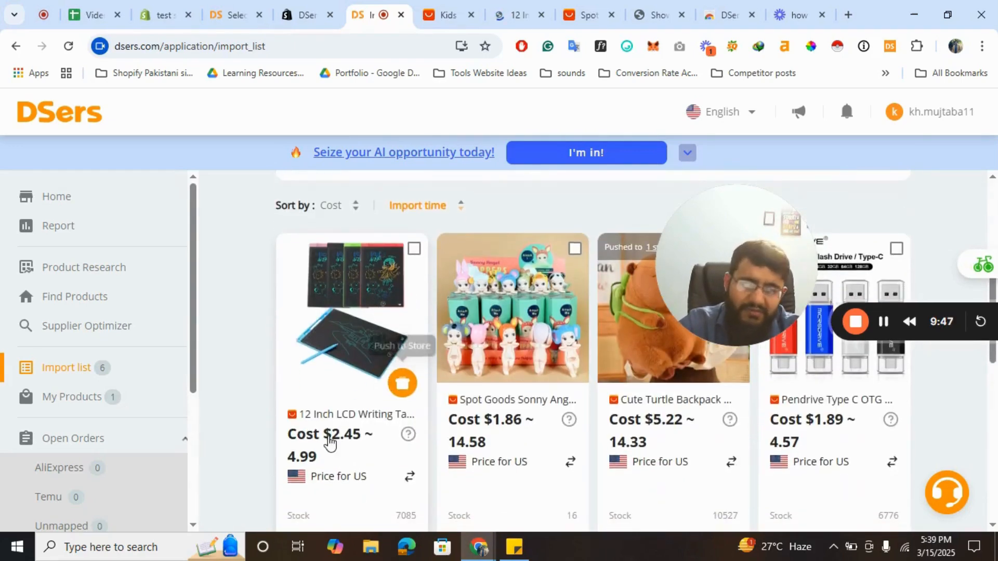
left_click(404, 397)
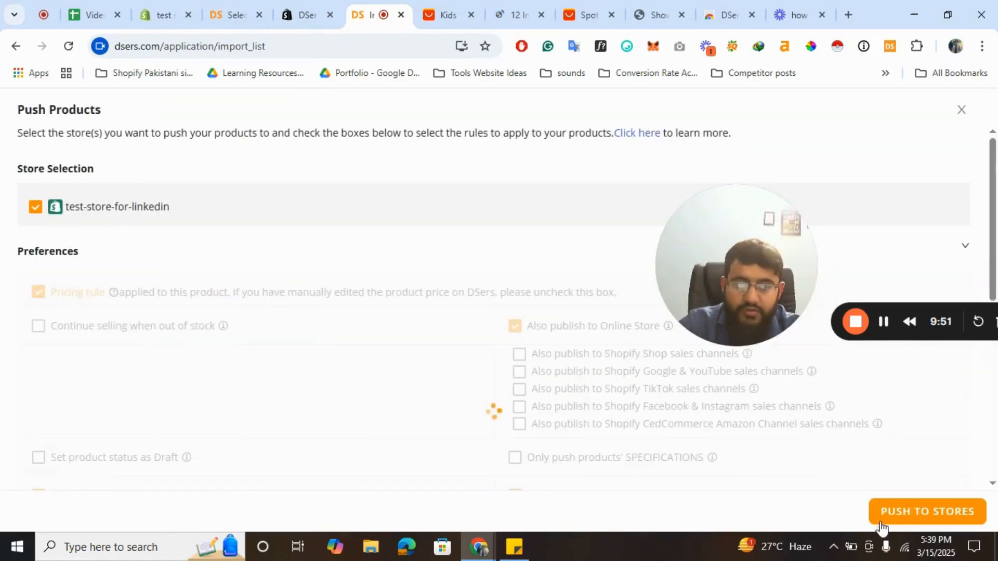
left_click(925, 515)
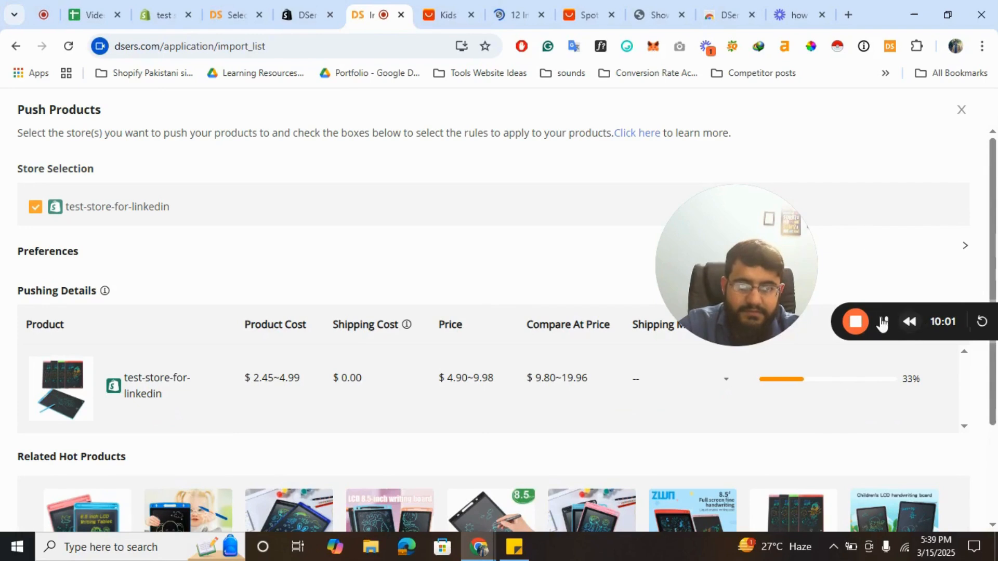
Switch to the Shopify admin and reload the test store's product list
left_click(163, 14)
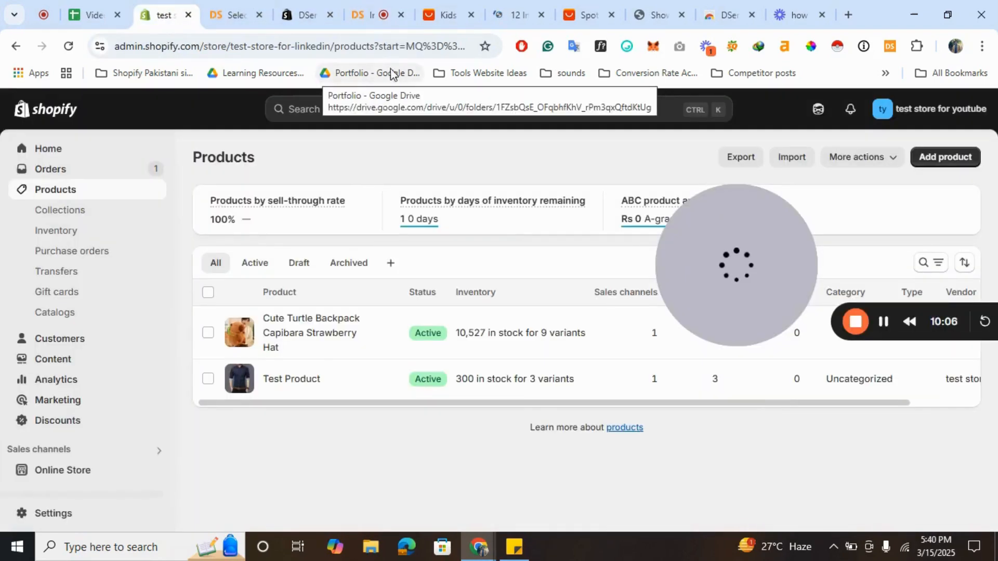
left_click(408, 45)
key("Return")
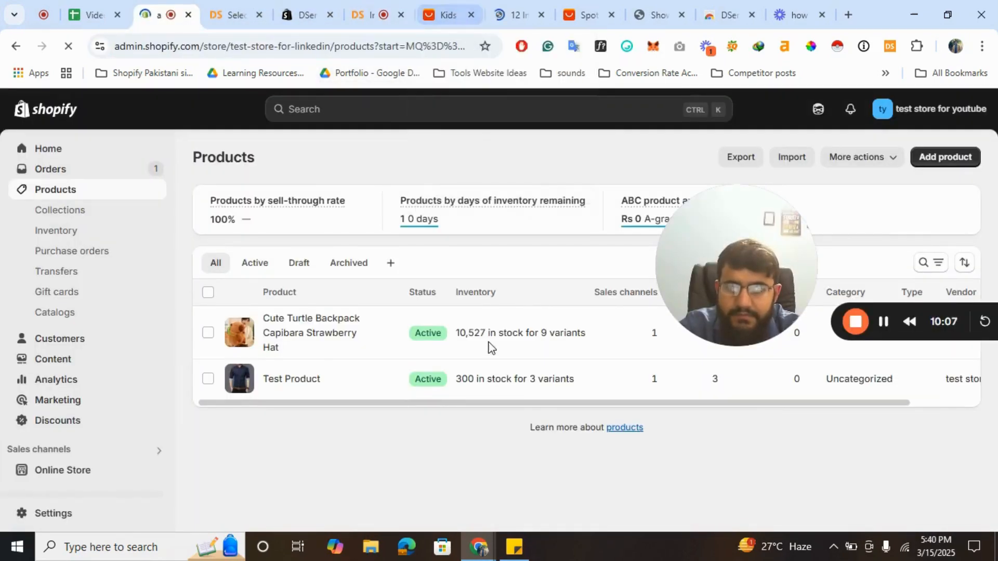